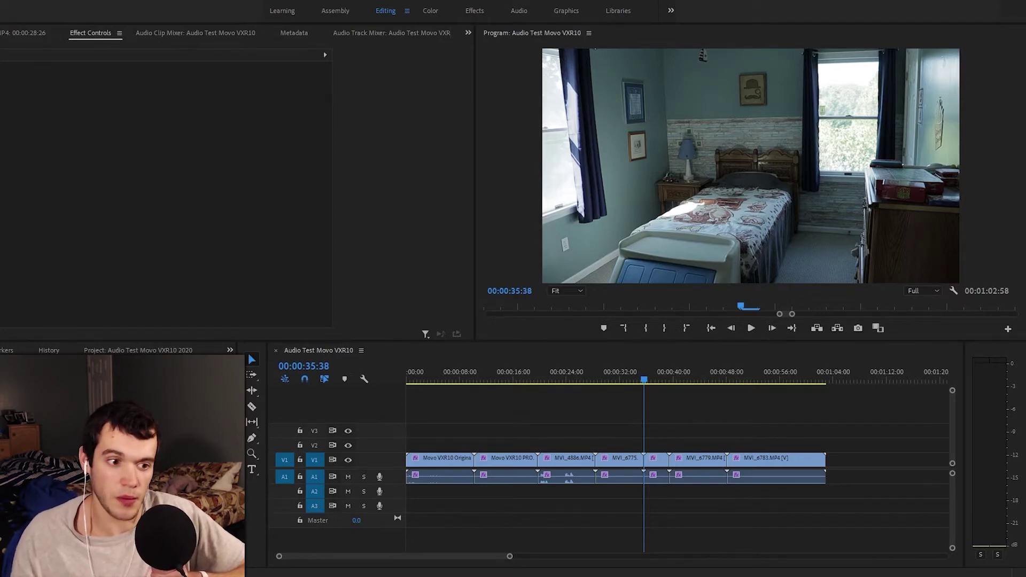
Select the MVI_6778.MP4 clip on the timeline and switch to the Color workspace.
{"action": "left_click", "coordinate": [663, 437]}
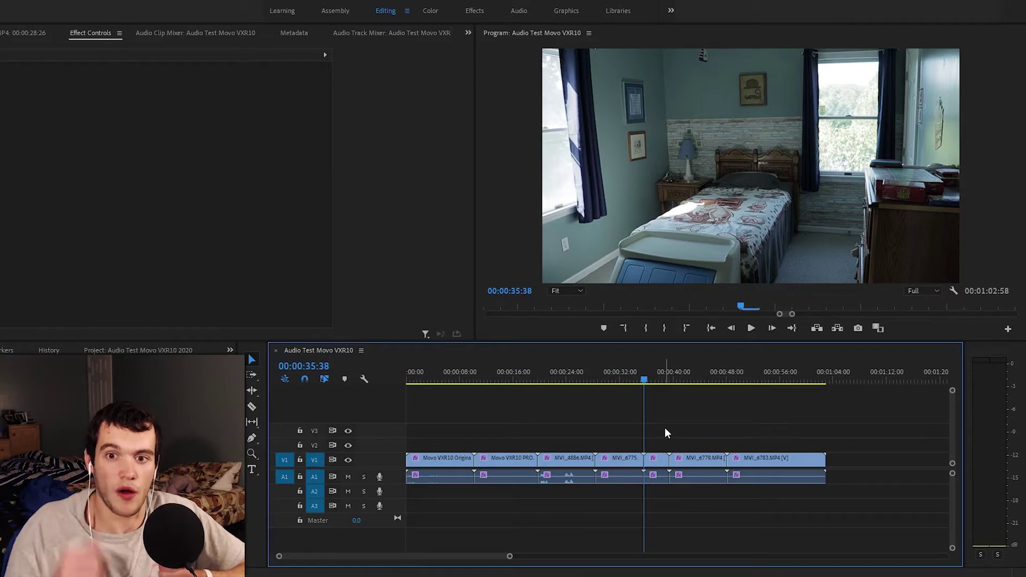
{"action": "left_click", "coordinate": [662, 460]}
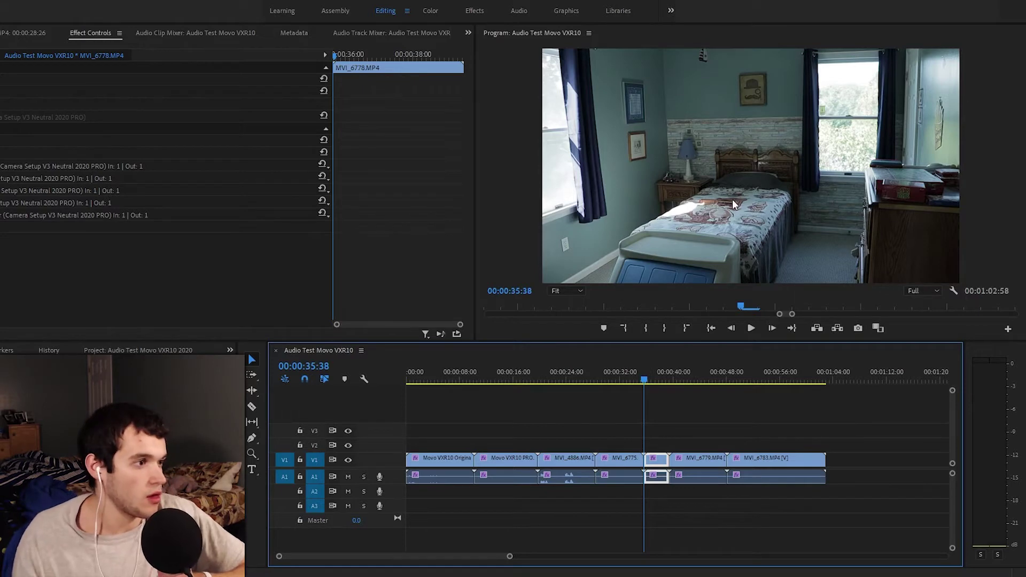
{"action": "left_click", "coordinate": [654, 452]}
{"action": "left_click", "coordinate": [656, 465]}
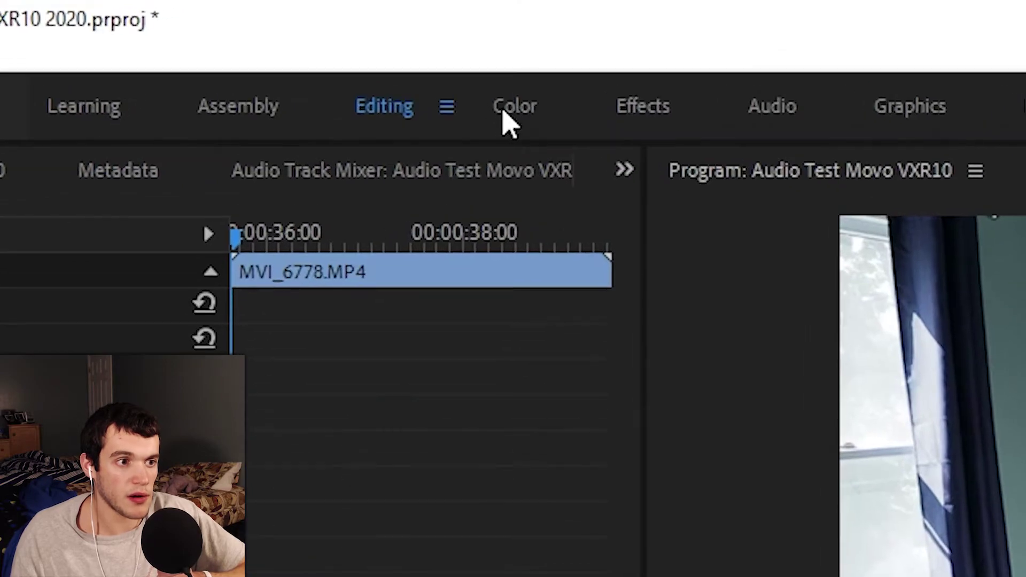
{"action": "left_click", "coordinate": [505, 112]}
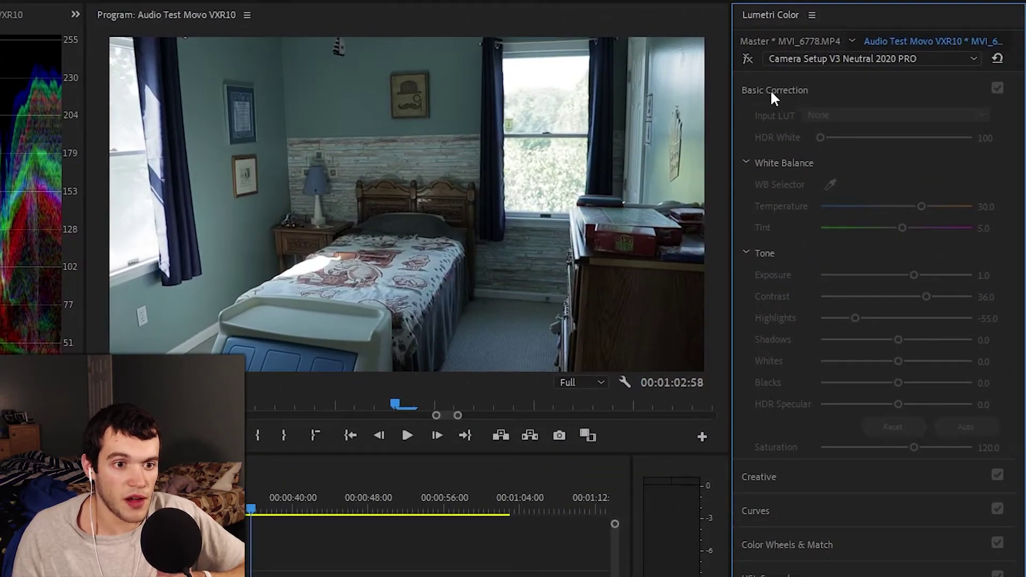
Expand the Basic Correction settings and enable the clip's Camera Setup V3 Neutral 2020 PRO Lumetri effect.
{"action": "left_click", "coordinate": [774, 92]}
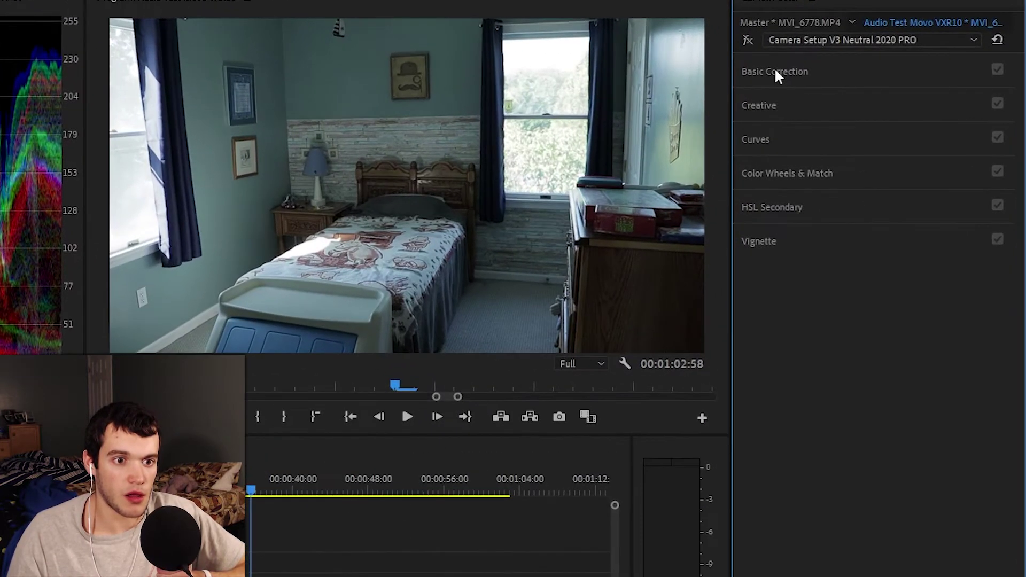
{"action": "left_click", "coordinate": [852, 86]}
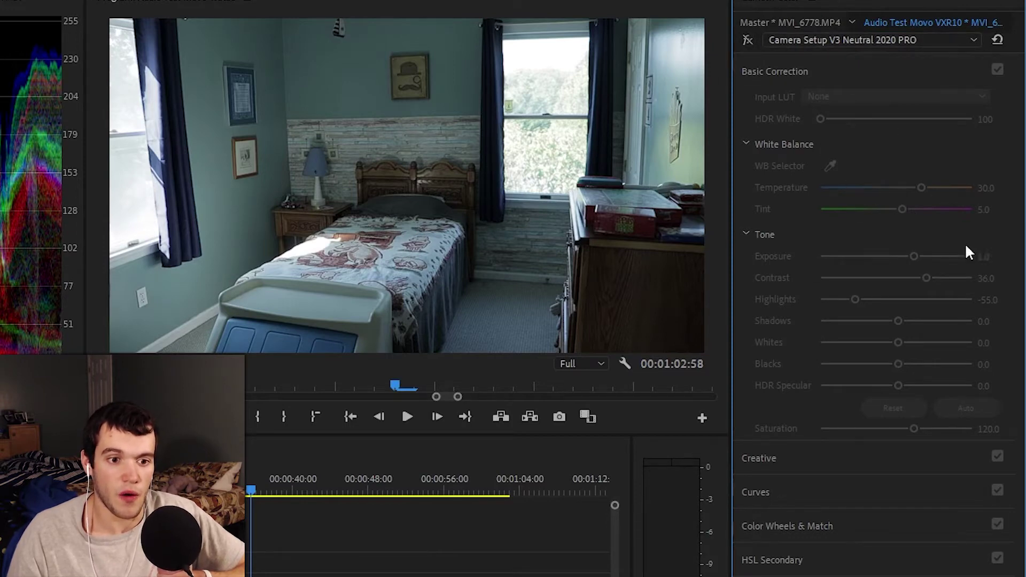
{"action": "left_click", "coordinate": [745, 41]}
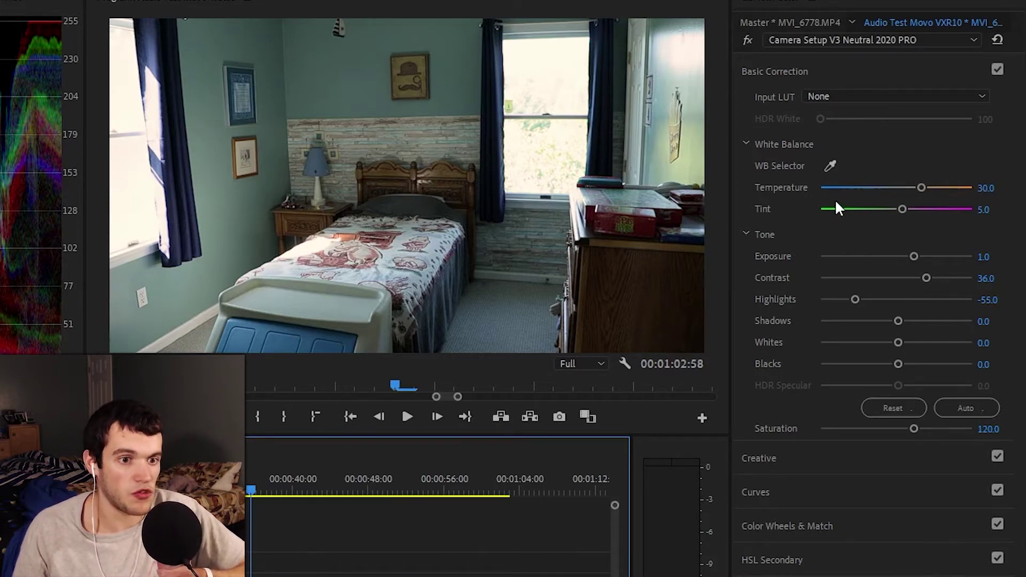
Try a cooler temperature of about 1.1, return it to 30.0, and view the available Lumetri scope types.
{"action": "left_click_drag", "start_coordinate": [921, 187], "coordinate": [897, 188]}
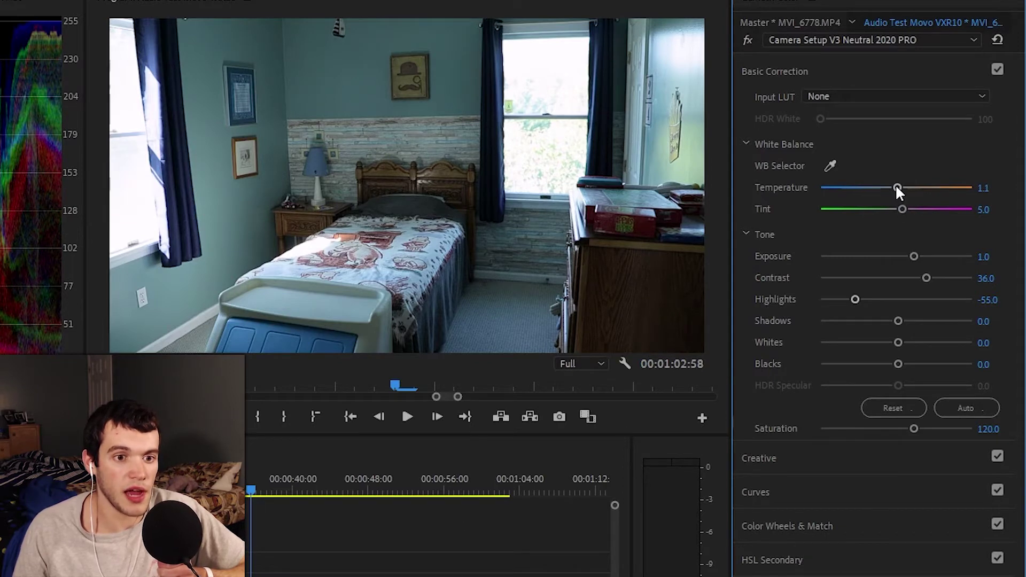
{"action": "left_click_drag", "start_coordinate": [908, 193], "coordinate": [925, 190]}
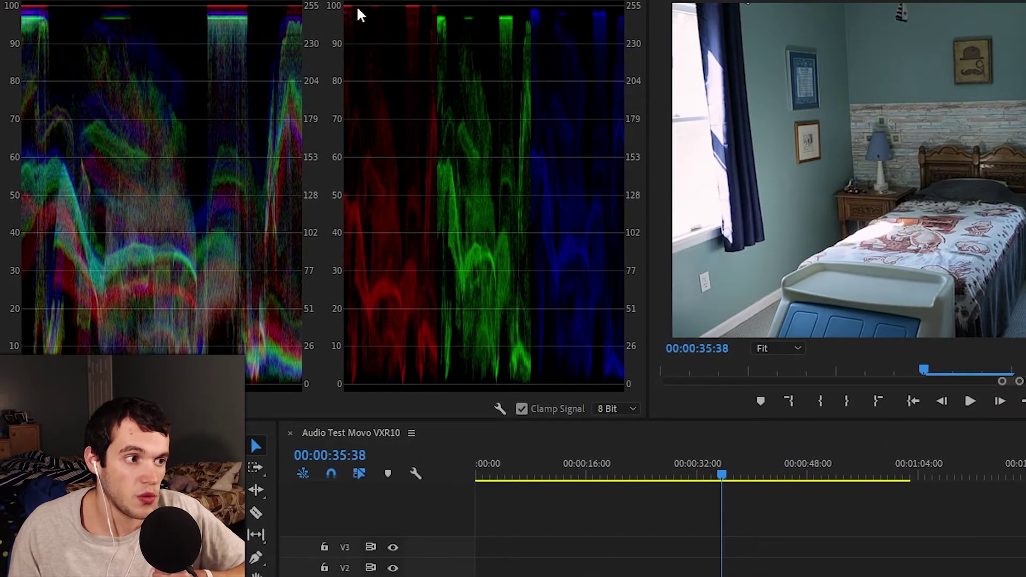
{"action": "left_click", "coordinate": [498, 406]}
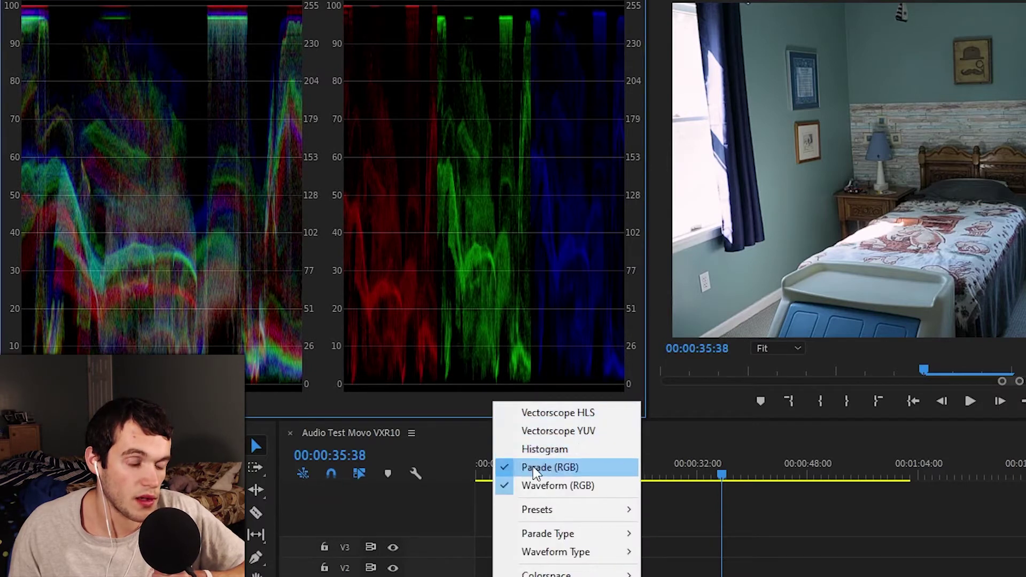
{"action": "left_click", "coordinate": [436, 402]}
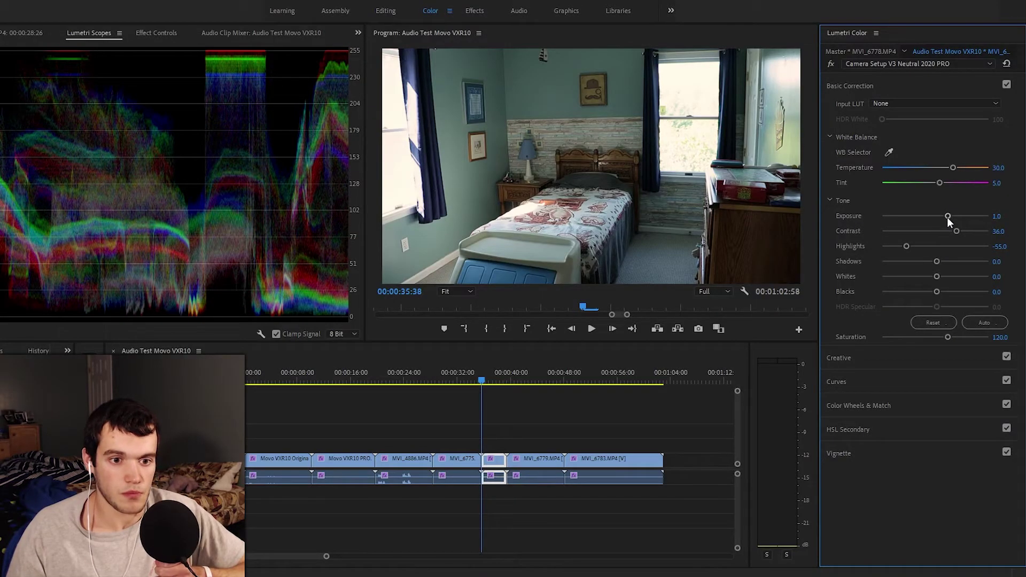
Try exposure 0.3, contrast 0.0 and highlights -1.1 on the bedroom clip, and undo these tone changes.
{"action": "left_click_drag", "start_coordinate": [947, 216], "coordinate": [934, 250]}
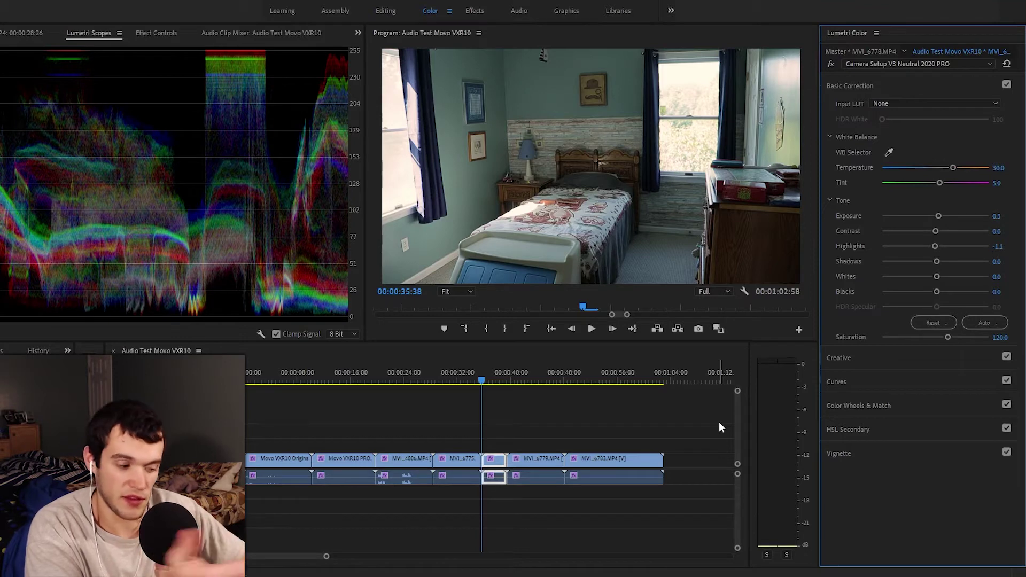
{"action": "key", "text": "ctrl+z"}
{"action": "key", "text": "ctrl+z"}
{"action": "key", "text": "ctrl+z"}
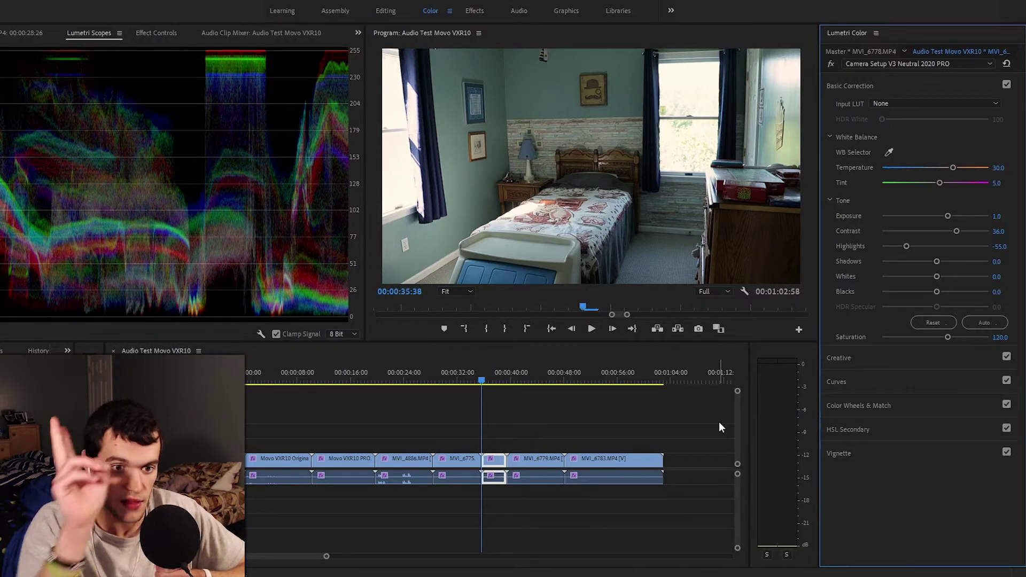
Try contrast at 0.0 and saturation at 100.0 on the bedroom clip, undoing each change.
{"action": "left_click_drag", "start_coordinate": [956, 232], "coordinate": [935, 231]}
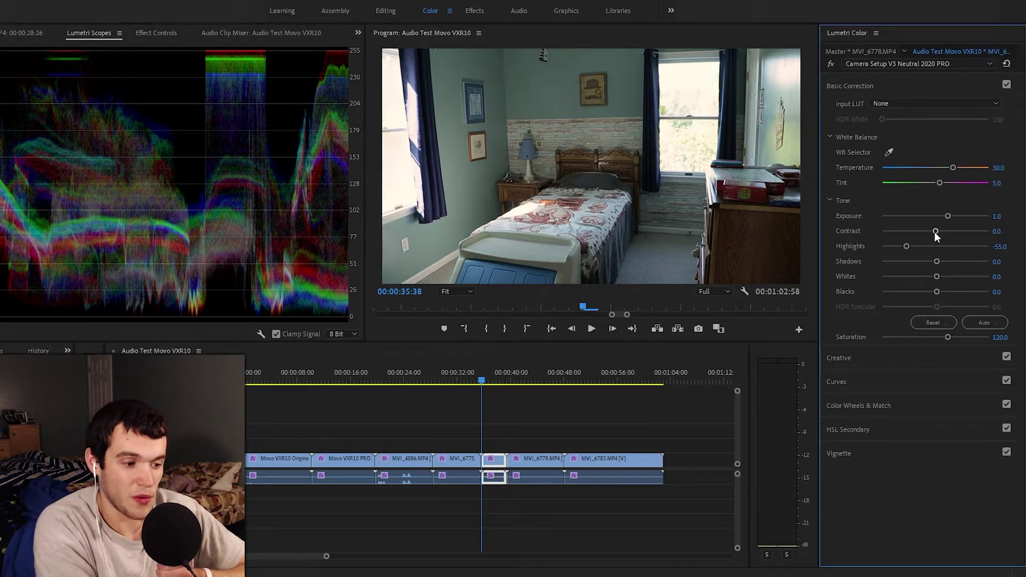
{"action": "key", "text": "ctrl+z"}
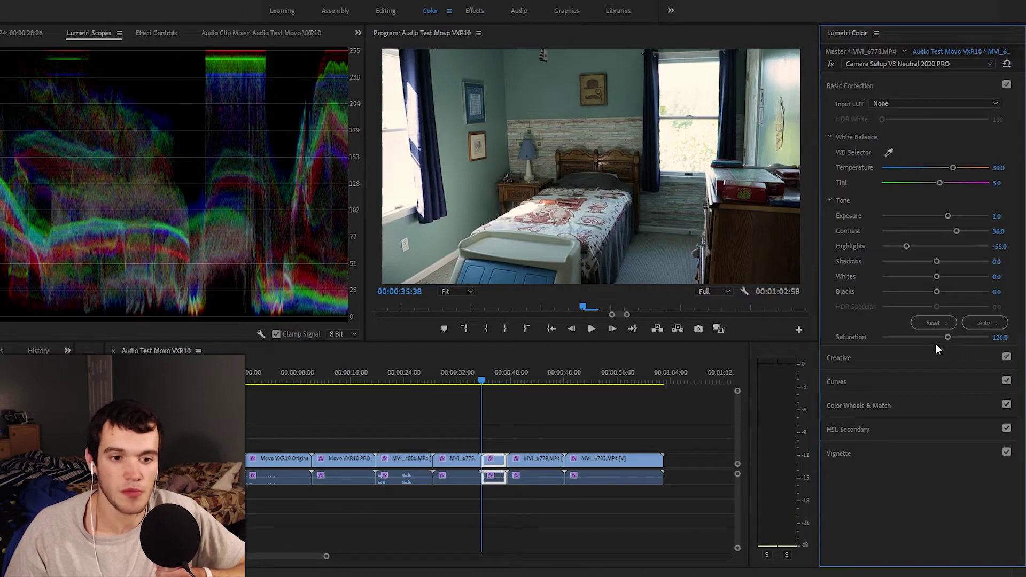
{"action": "left_click_drag", "start_coordinate": [937, 342], "coordinate": [935, 340]}
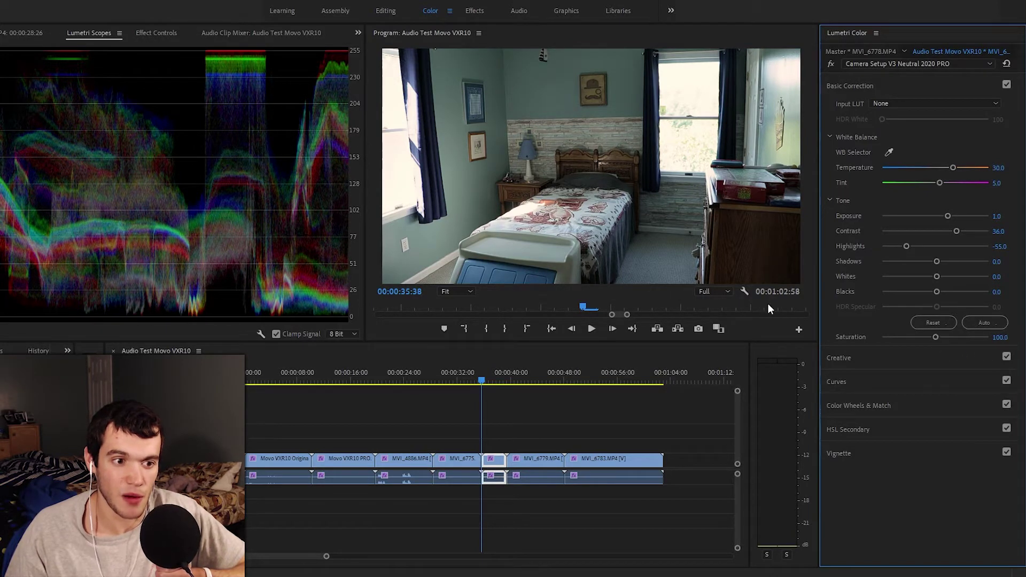
{"action": "key", "text": "ctrl+z"}
{"action": "key", "text": "ctrl+shift+z"}
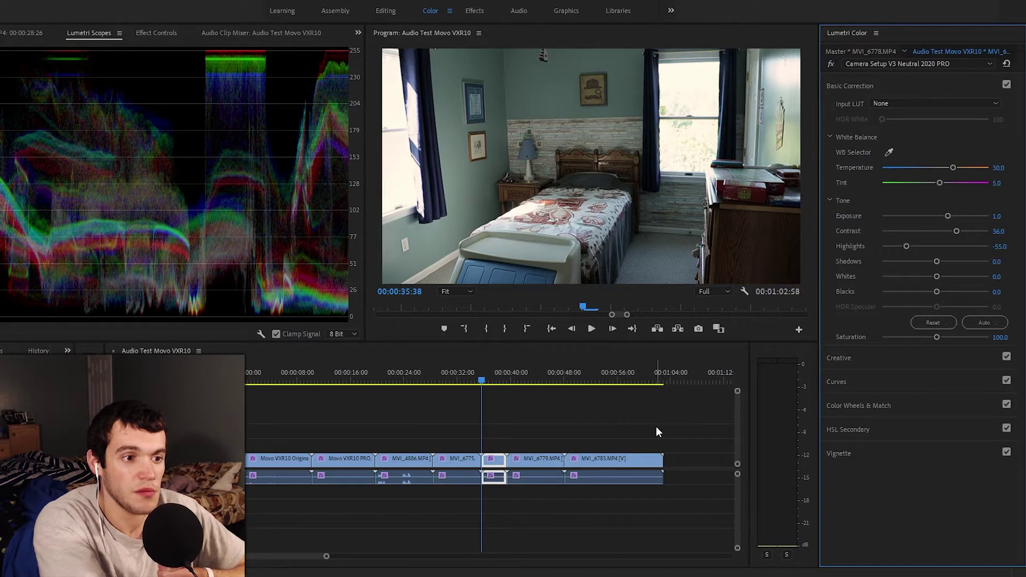
{"action": "key", "text": "ctrl+z"}
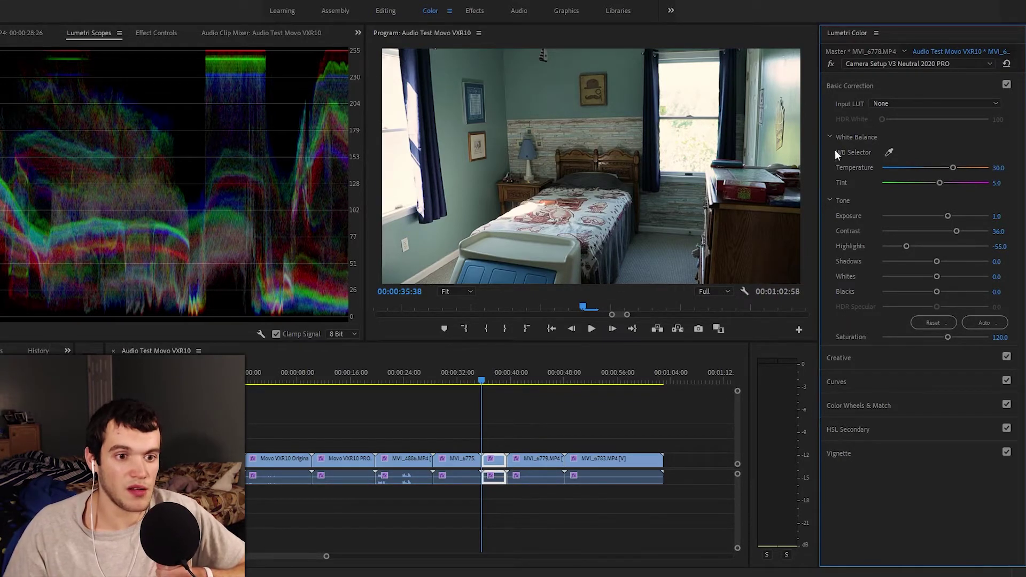
Compare the clip with Basic Correction off and on, then deselect it and save the project.
{"action": "left_click", "coordinate": [1007, 84]}
{"action": "left_click", "coordinate": [1006, 84]}
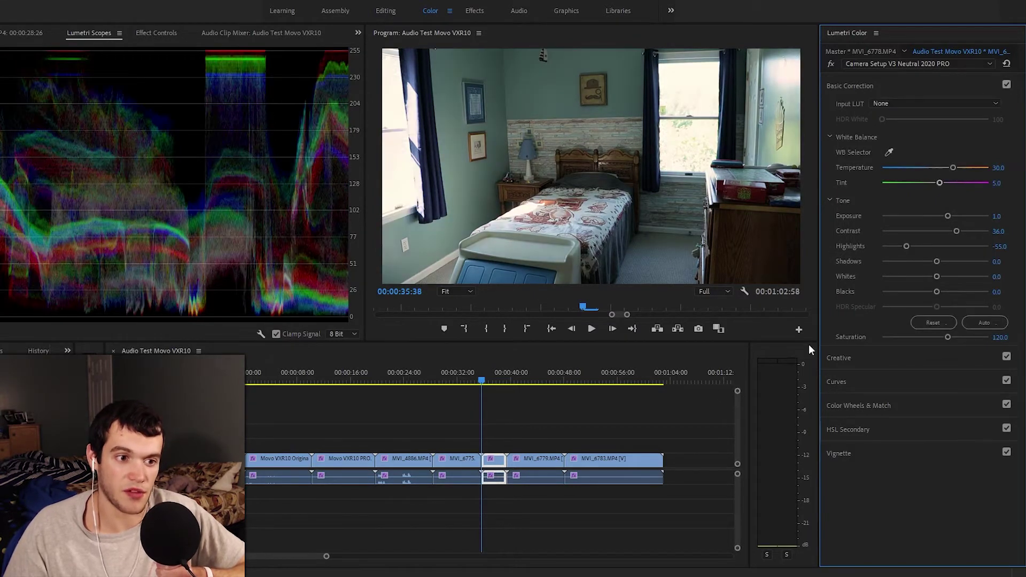
{"action": "left_click", "coordinate": [507, 422]}
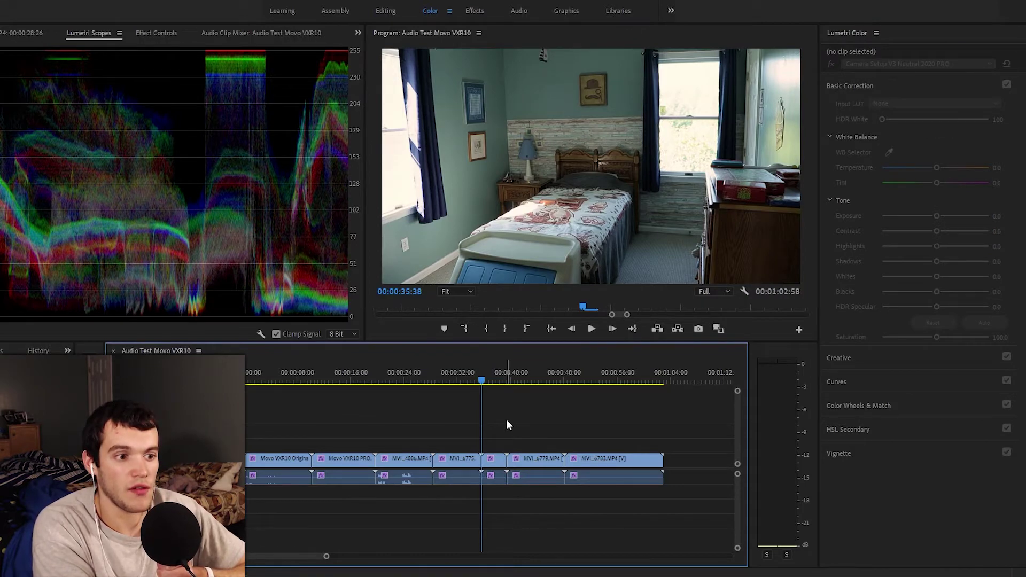
{"action": "key", "text": "ctrl+s"}
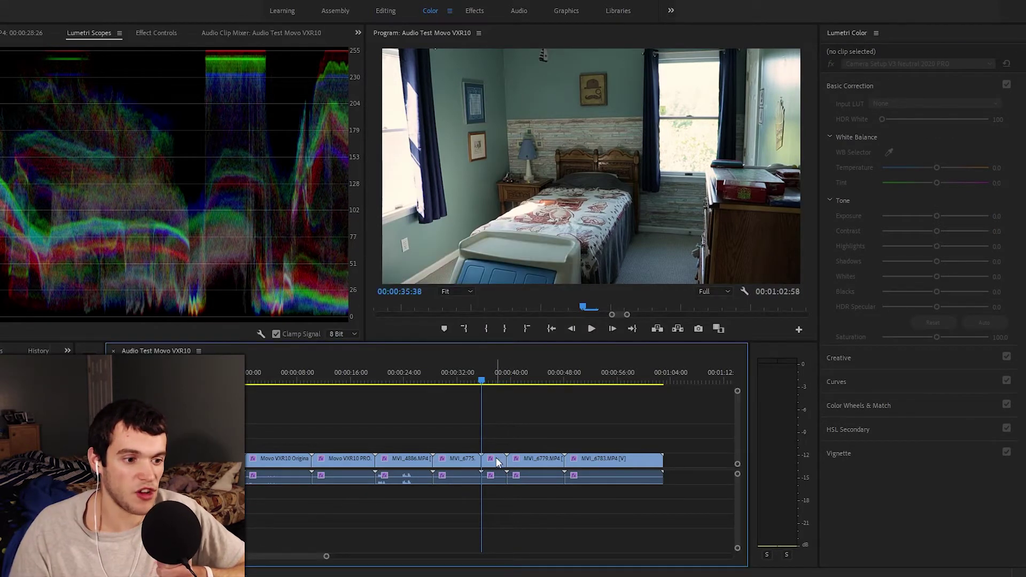
Try shifting the highlights color wheel slightly on the MVI_6778.MP4 clip.
{"action": "left_click", "coordinate": [496, 459]}
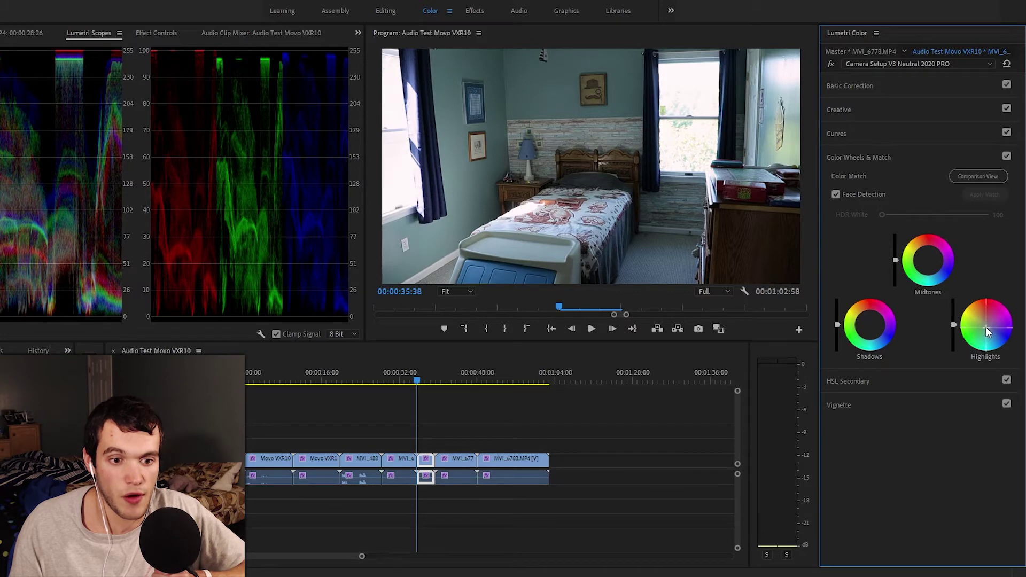
{"action": "left_click_drag", "start_coordinate": [986, 328], "coordinate": [987, 331]}
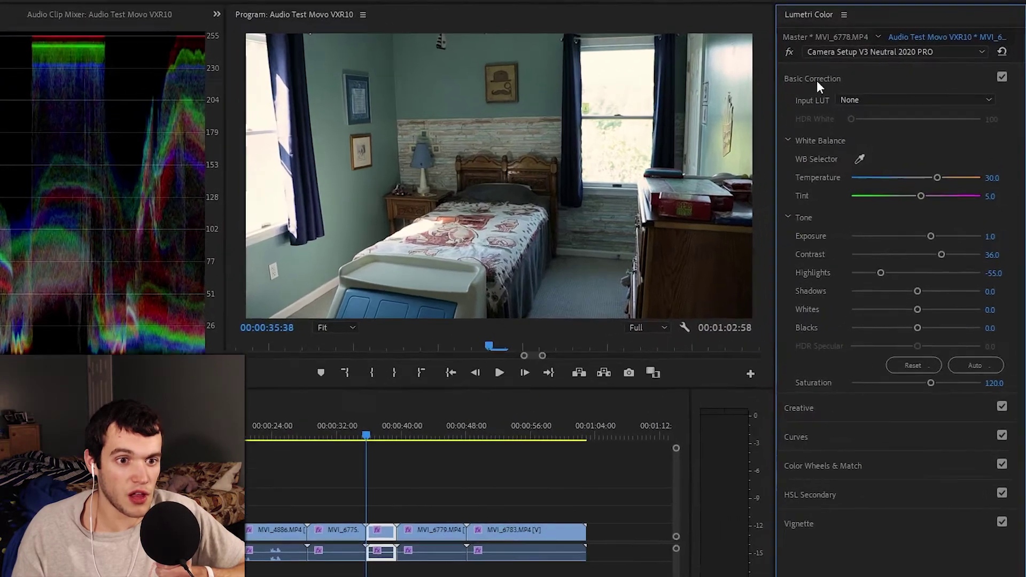
Try the Fuji ETERNA 250D Fuji 3510 creative look on the bedroom clip and undo it.
{"action": "left_click", "coordinate": [851, 88]}
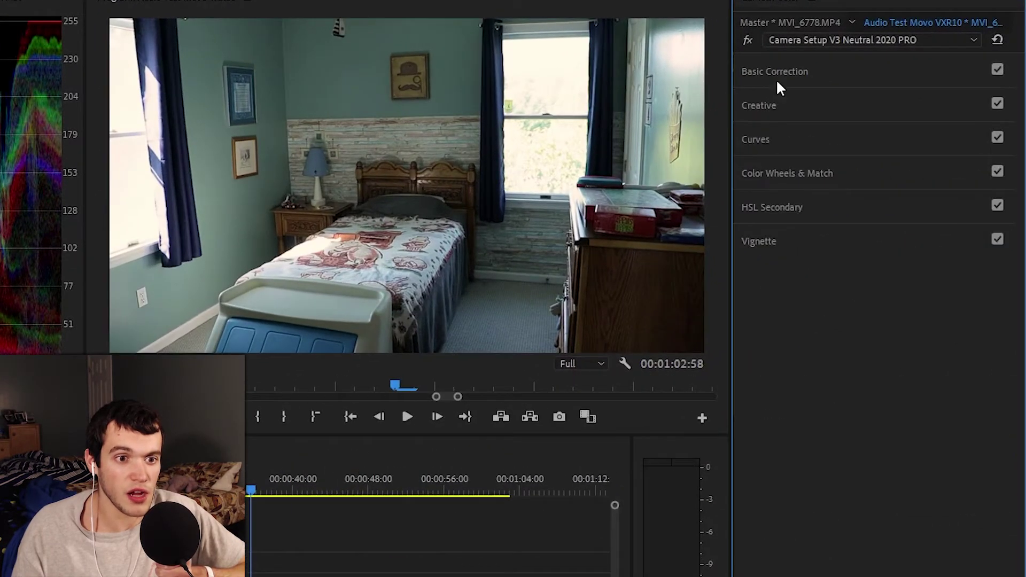
{"action": "left_click", "coordinate": [765, 110]}
{"action": "left_click", "coordinate": [800, 130]}
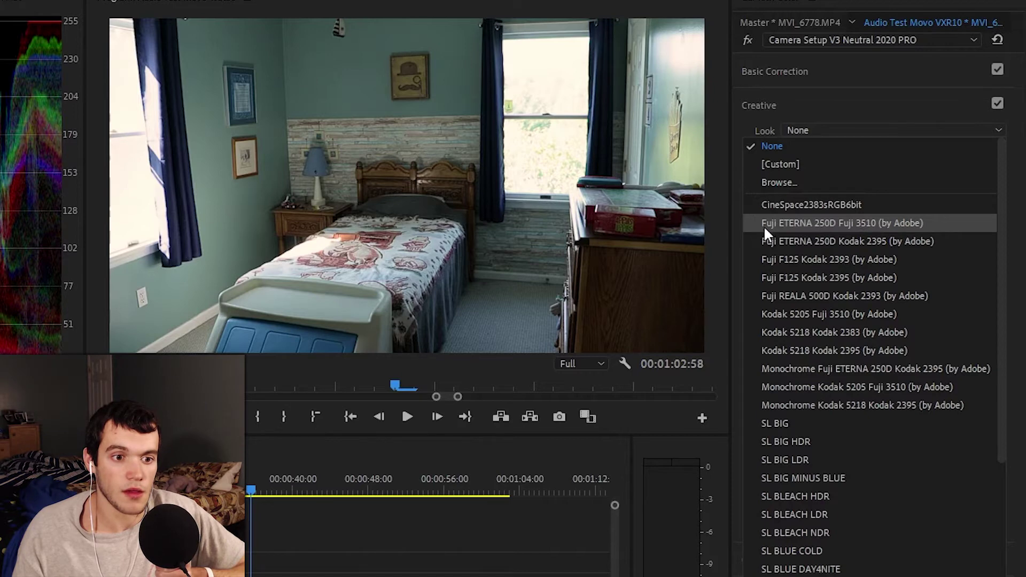
{"action": "left_click", "coordinate": [779, 226]}
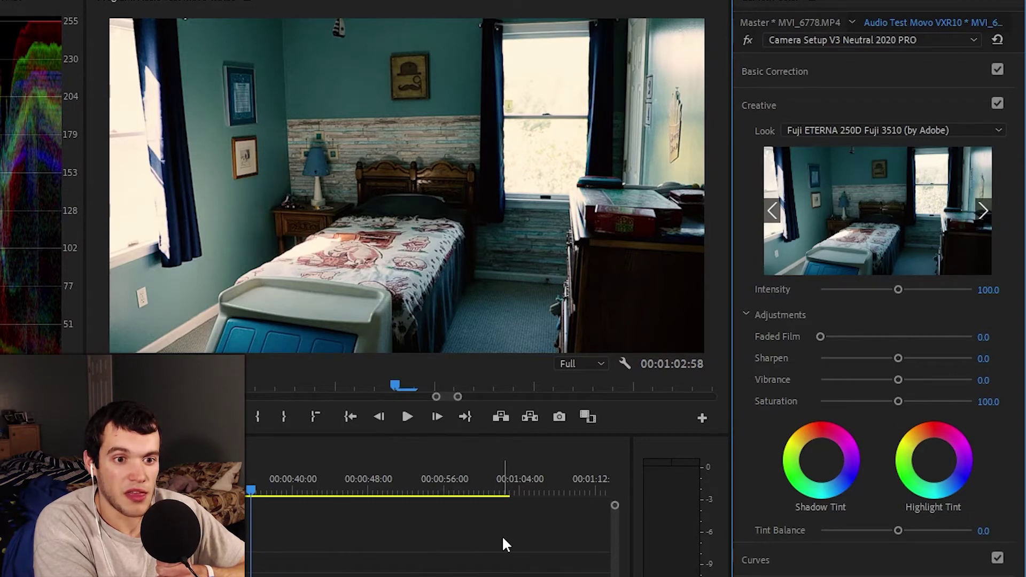
{"action": "key", "text": "ctrl+z"}
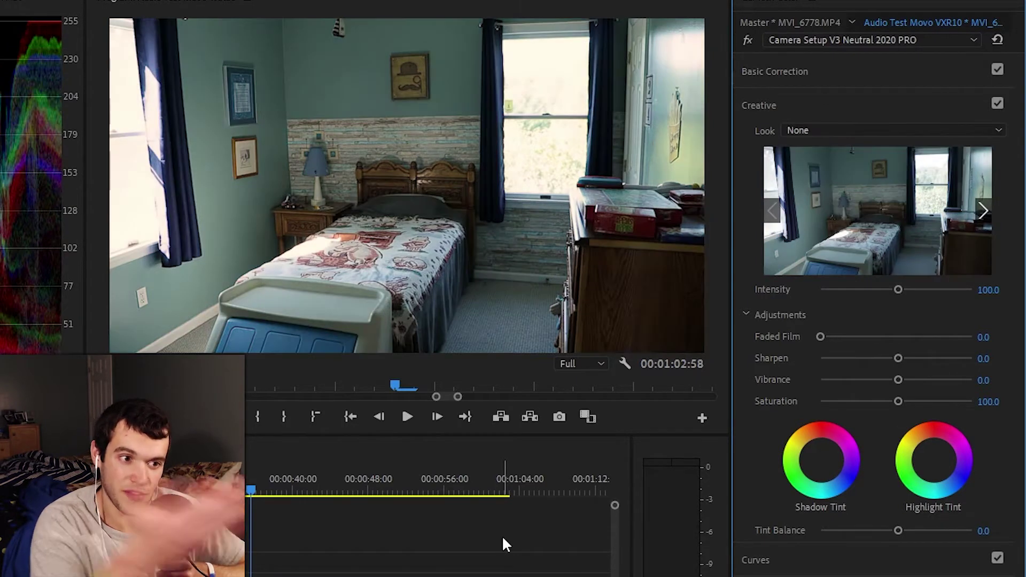
Review the Basic Correction values, then reapply the Fuji ETERNA 250D Fuji 3510 look for comparison and undo it.
{"action": "left_click", "coordinate": [793, 107]}
{"action": "left_click", "coordinate": [788, 74]}
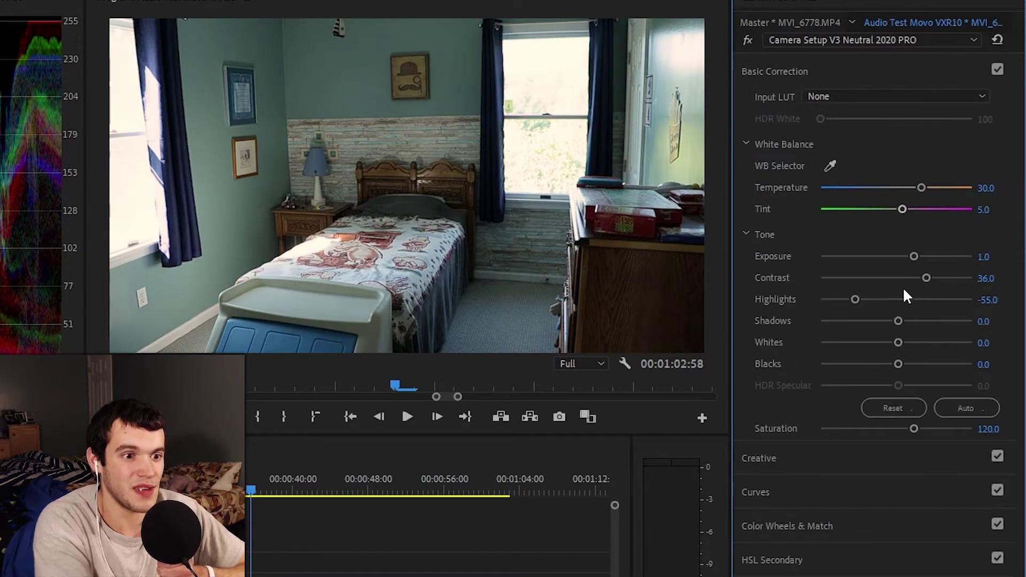
{"action": "left_click", "coordinate": [786, 75]}
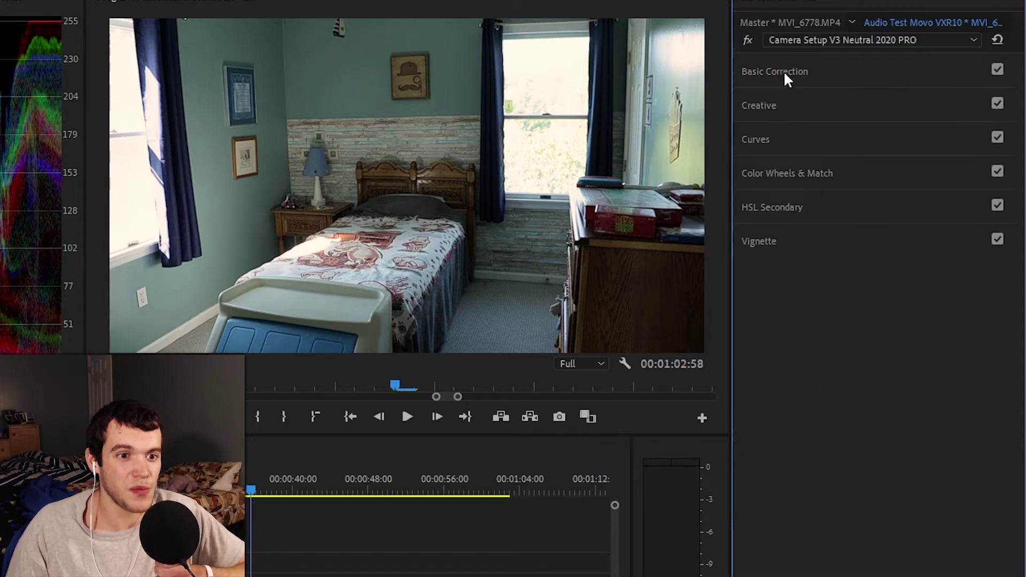
{"action": "left_click", "coordinate": [787, 104]}
{"action": "left_click", "coordinate": [814, 131]}
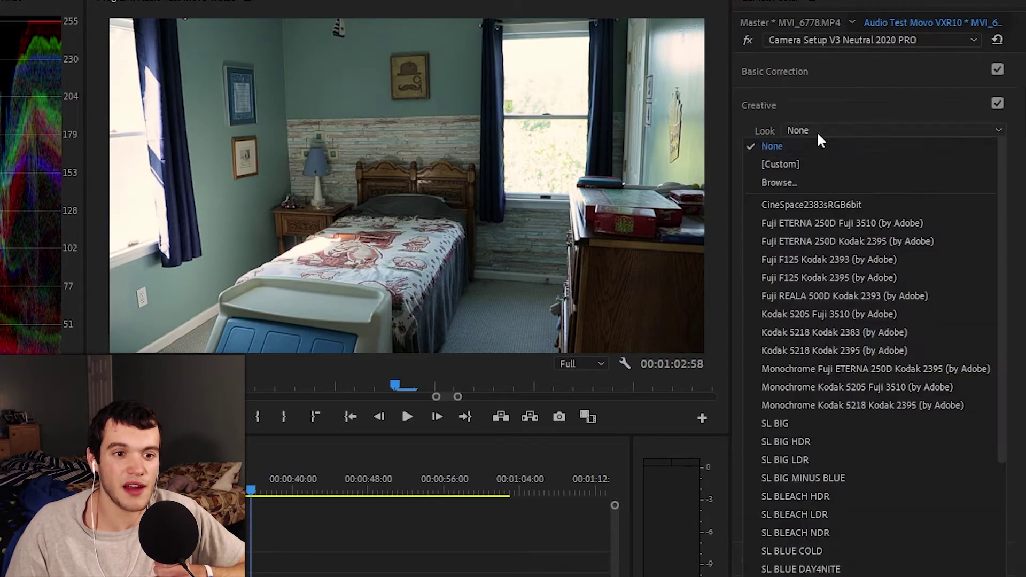
{"action": "left_click", "coordinate": [841, 220]}
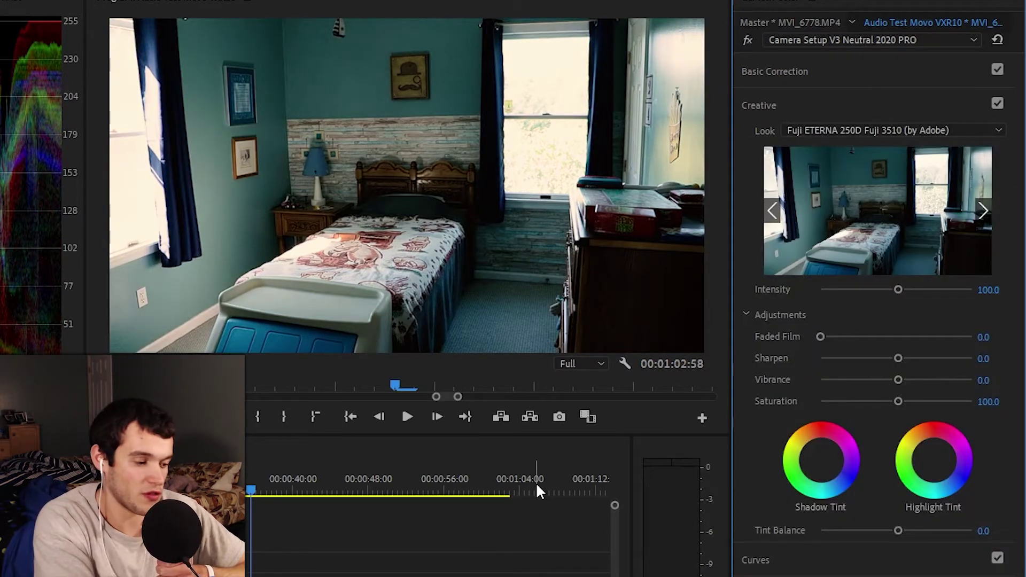
{"action": "key", "text": "ctrl+z"}
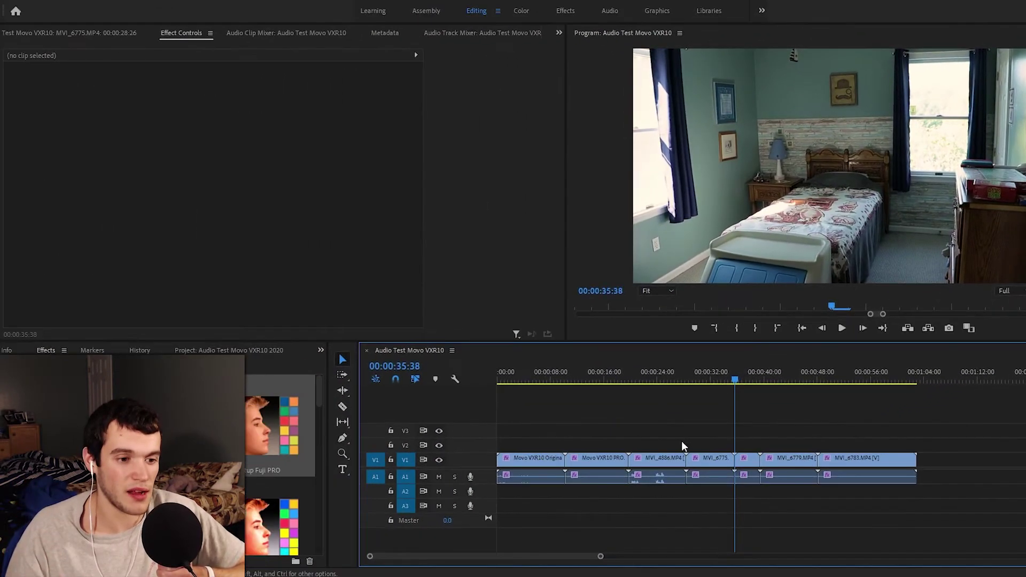
On the Movo VXR10 PRO.MP4 clip, disable the five Camera Setup audio effects from Parametric Equalizer through Multiband Compressor.
{"action": "left_click", "coordinate": [568, 375]}
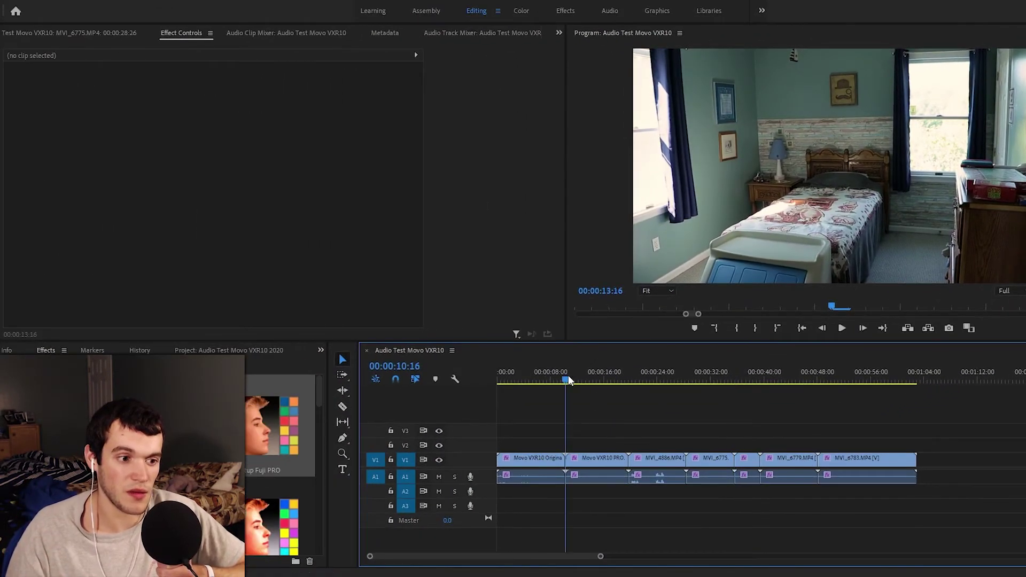
{"action": "left_click", "coordinate": [596, 473]}
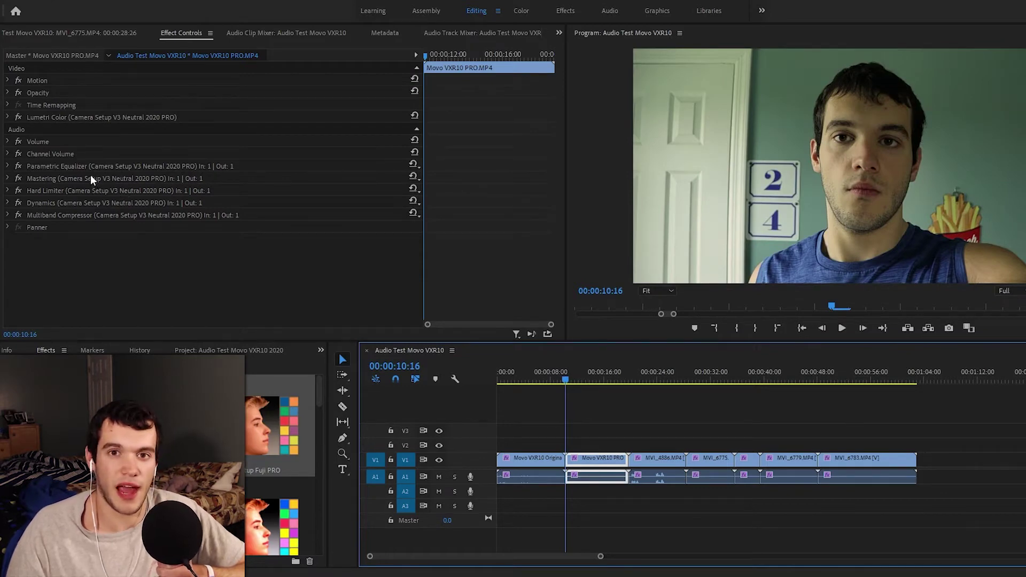
{"action": "left_click_drag", "start_coordinate": [19, 166], "coordinate": [19, 215]}
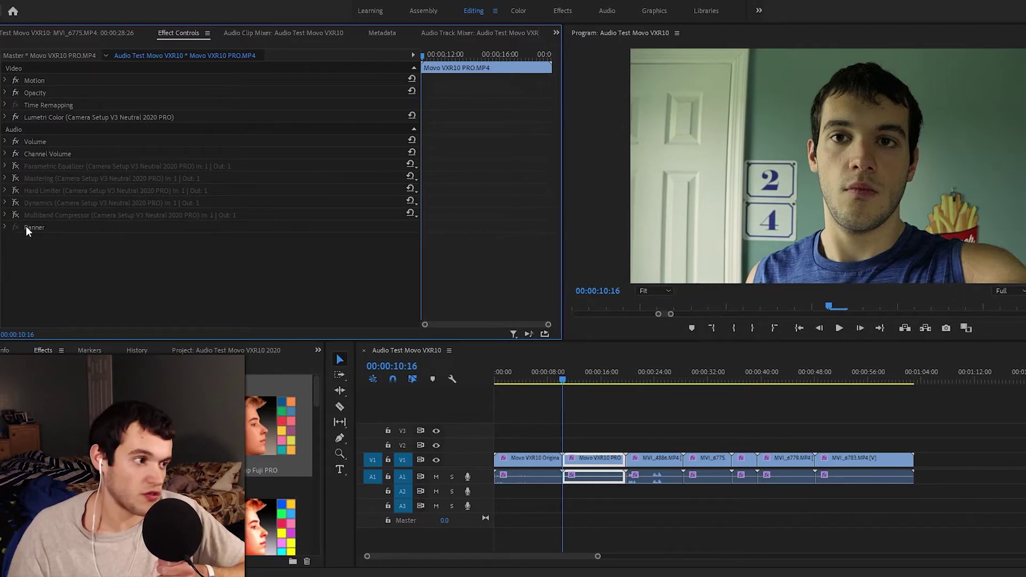
Play part of the Movo VXR10 PRO.MP4 clip with its Camera Setup audio effects disabled, then return the playhead to the clip's start.
{"action": "left_click", "coordinate": [582, 446]}
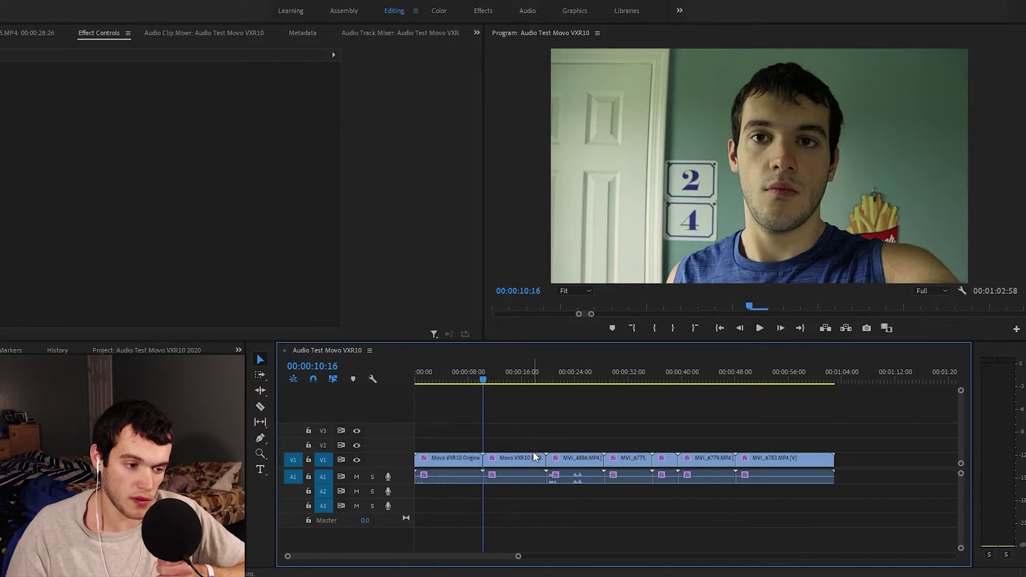
{"action": "left_click", "coordinate": [529, 457]}
{"action": "key", "text": "space"}
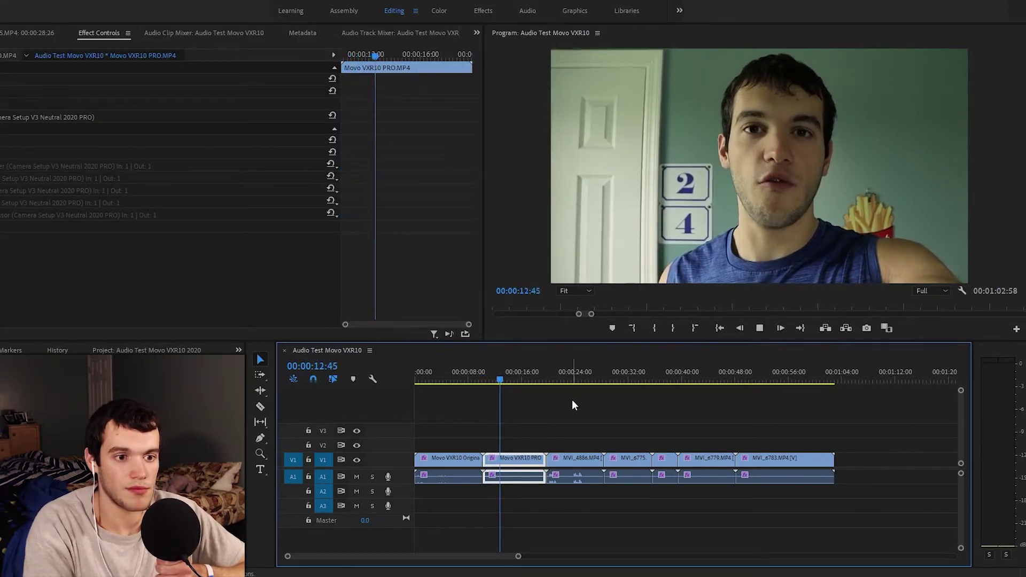
{"action": "key", "text": "space"}
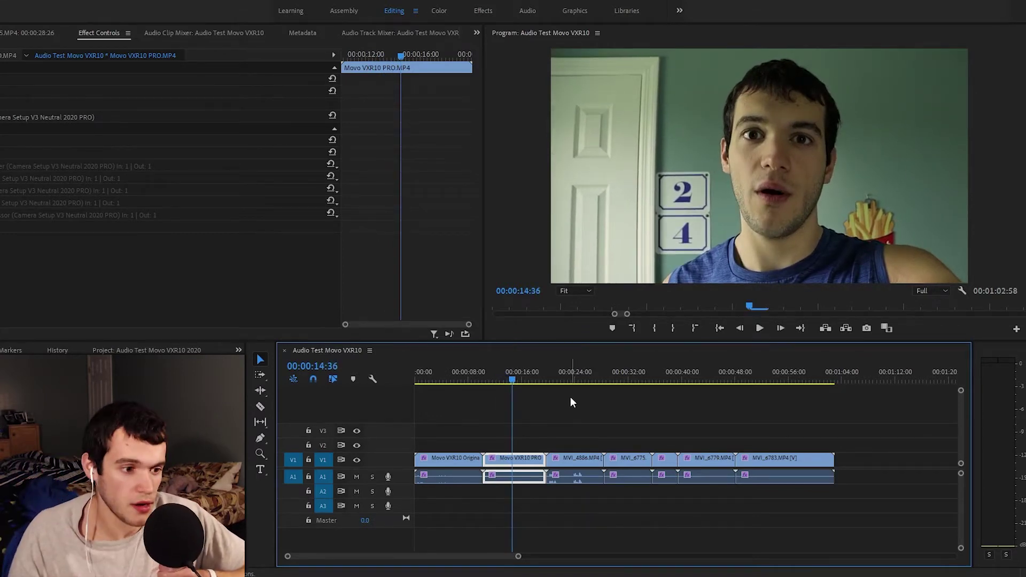
{"action": "left_click", "coordinate": [484, 381]}
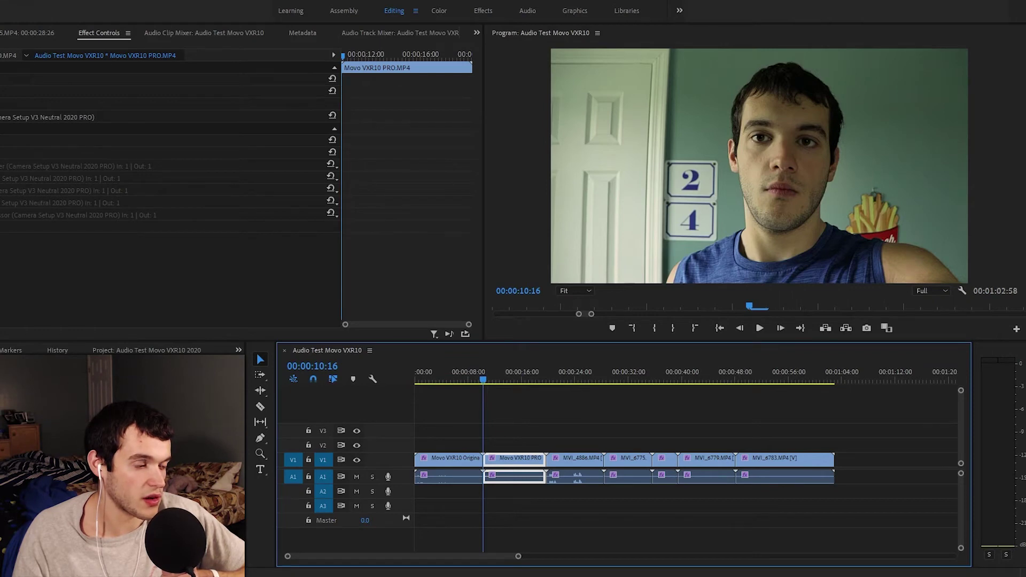
{"action": "left_click", "coordinate": [122, 406]}
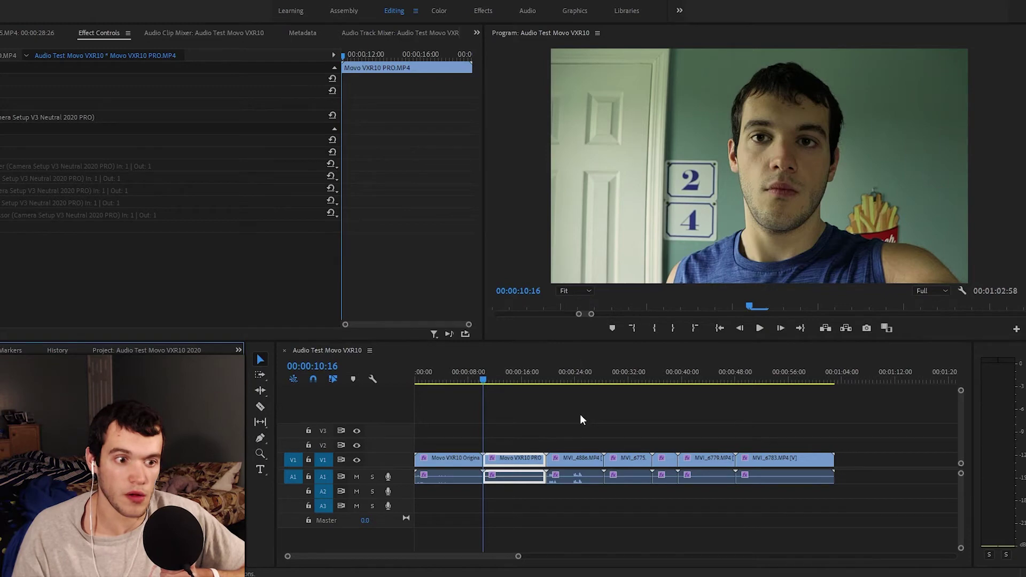
{"action": "left_click", "coordinate": [514, 443]}
{"action": "left_click", "coordinate": [506, 461]}
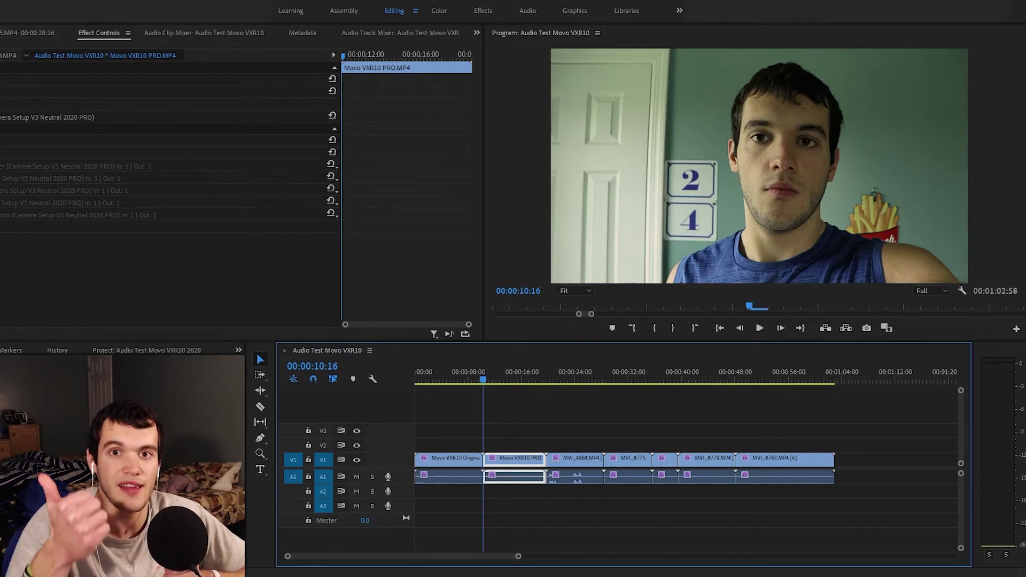
In the clip's Parametric Equalizer editor, try the other low-shelf slope, restore the original slope and close the editor.
{"action": "left_click", "coordinate": [0, 166]}
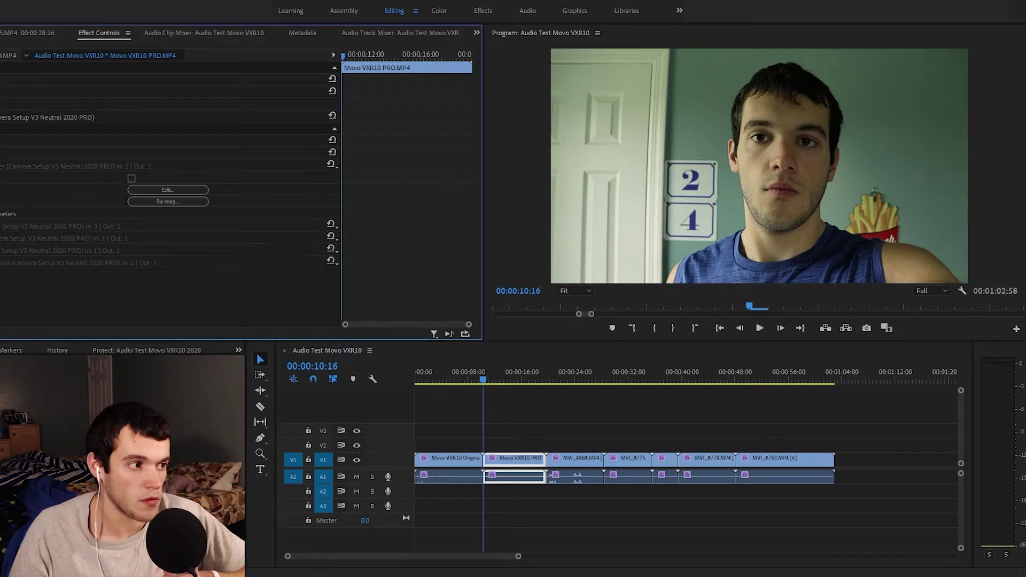
{"action": "left_click", "coordinate": [149, 191]}
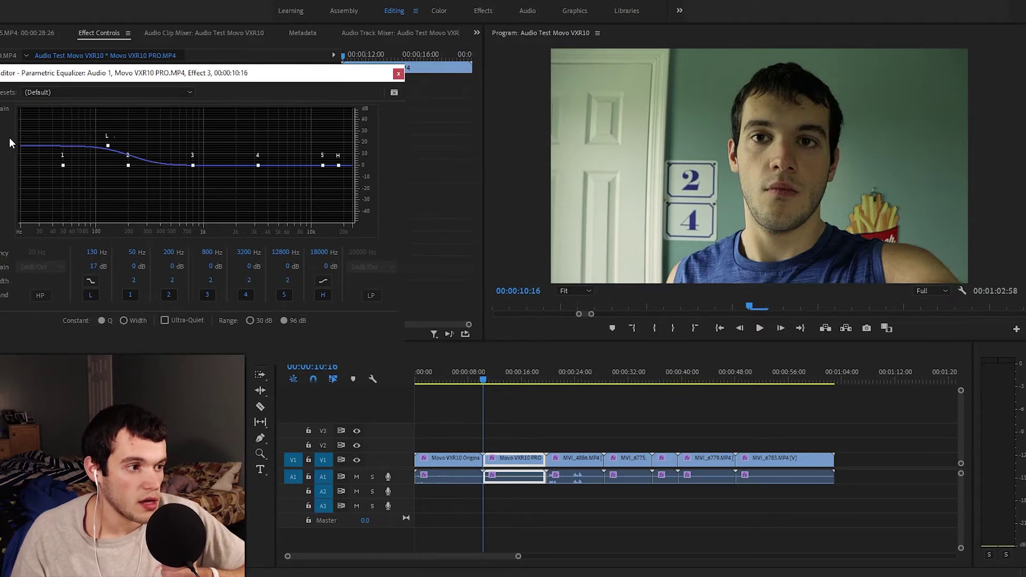
{"action": "left_click", "coordinate": [92, 285]}
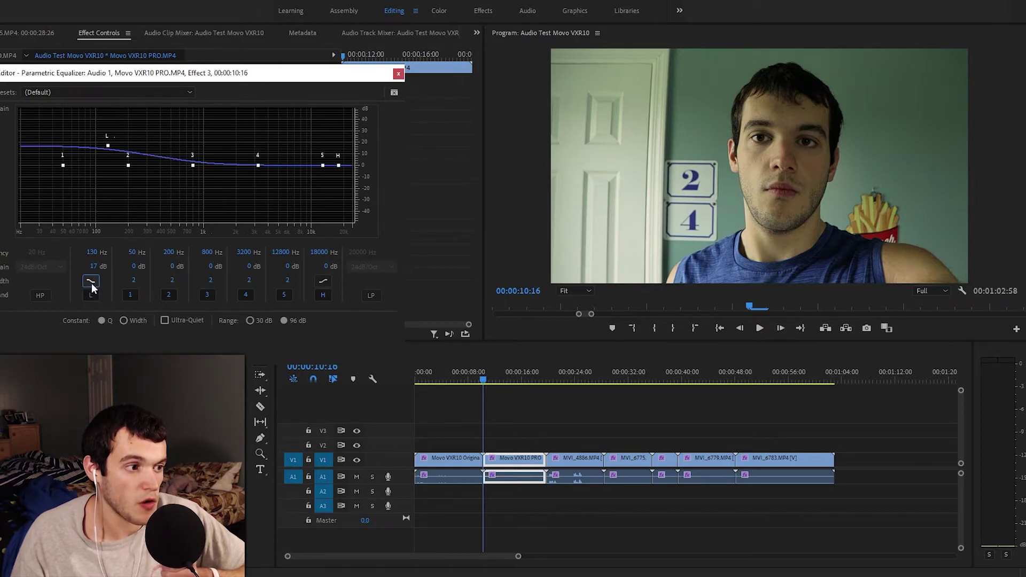
{"action": "left_click", "coordinate": [91, 282]}
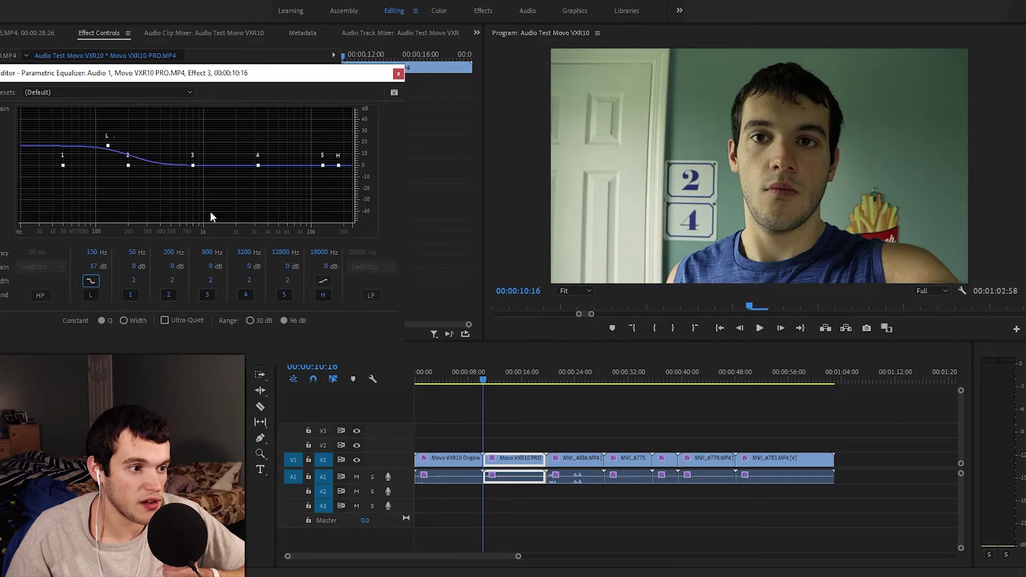
{"action": "left_click_drag", "start_coordinate": [344, 72], "coordinate": [488, 281]}
{"action": "left_click", "coordinate": [503, 275]}
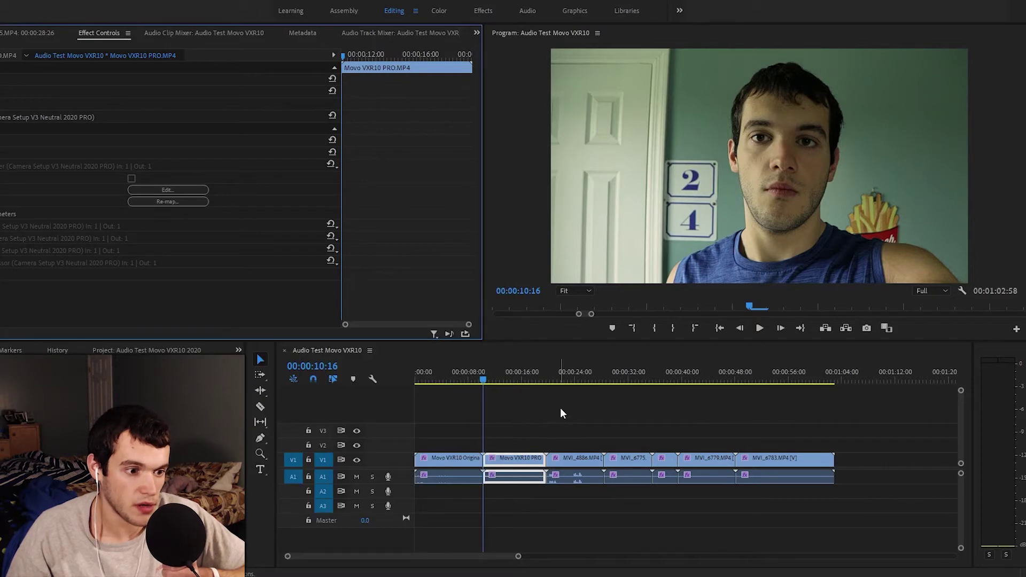
Enable the Parametric Equalizer while playing the Movo VXR10 PRO.MP4 clip, then return the playhead to the clip's start.
{"action": "left_click", "coordinate": [760, 328]}
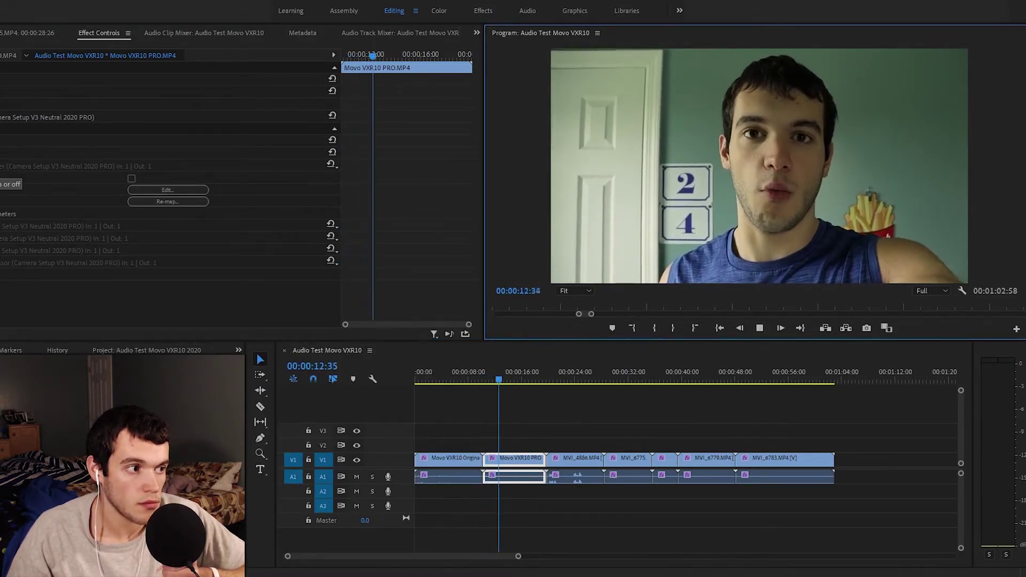
{"action": "left_click", "coordinate": [1, 166]}
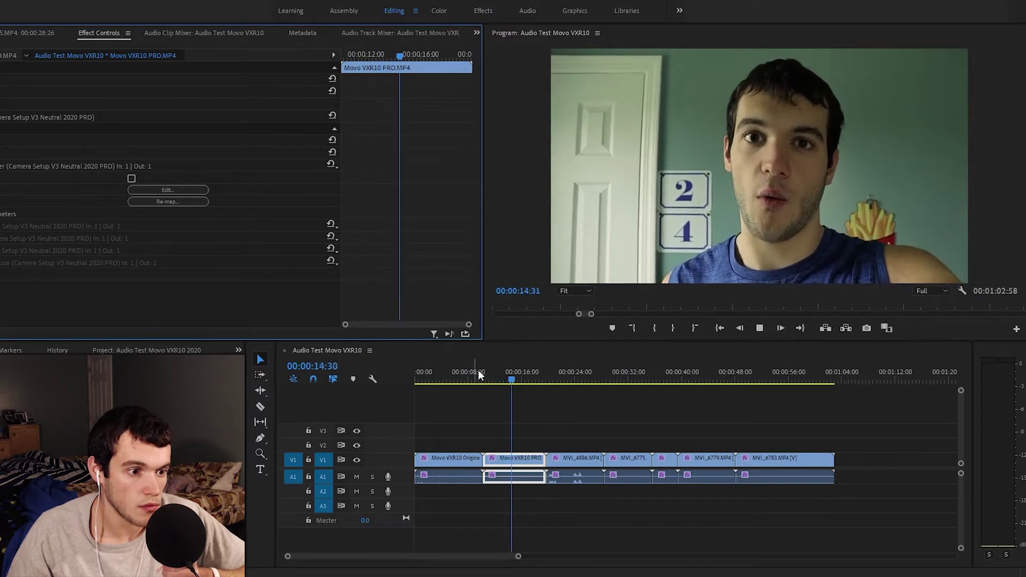
{"action": "left_click_drag", "start_coordinate": [505, 380], "coordinate": [487, 376]}
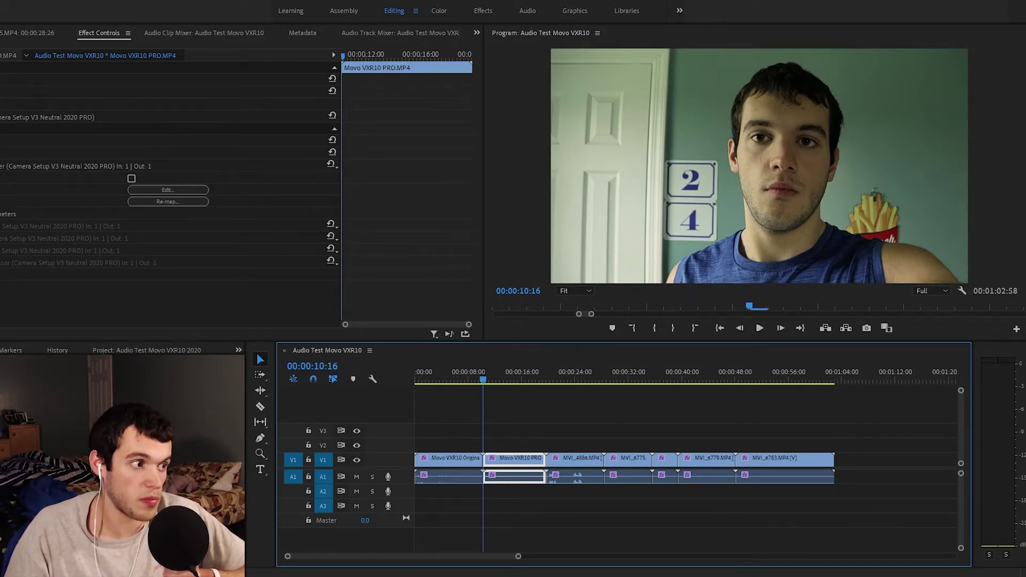
{"action": "left_click", "coordinate": [1, 166]}
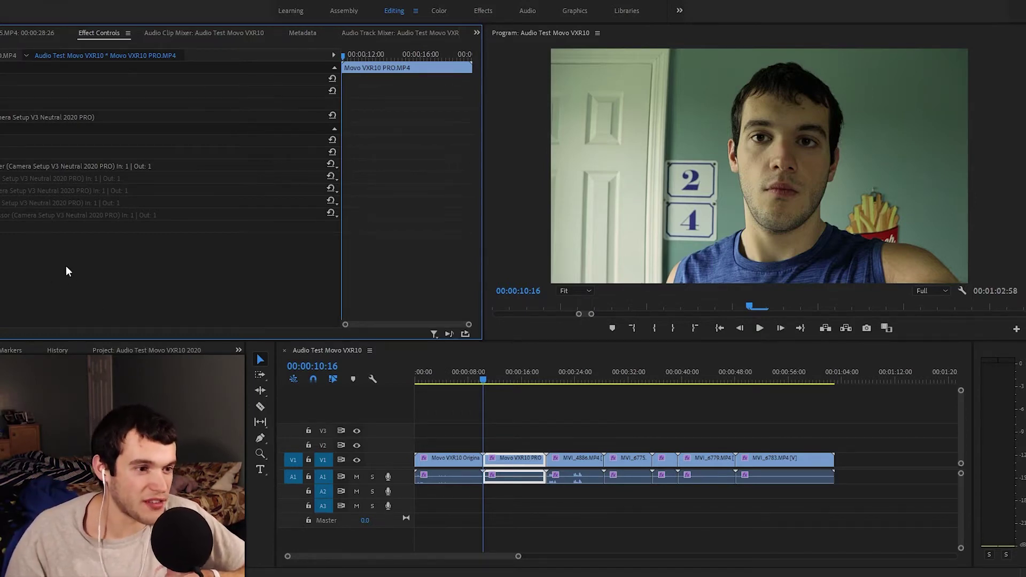
In the Mastering effect's editor, try a Reverb amount of 100 %, restore it to 0 % and close the editor.
{"action": "left_click", "coordinate": [1, 179]}
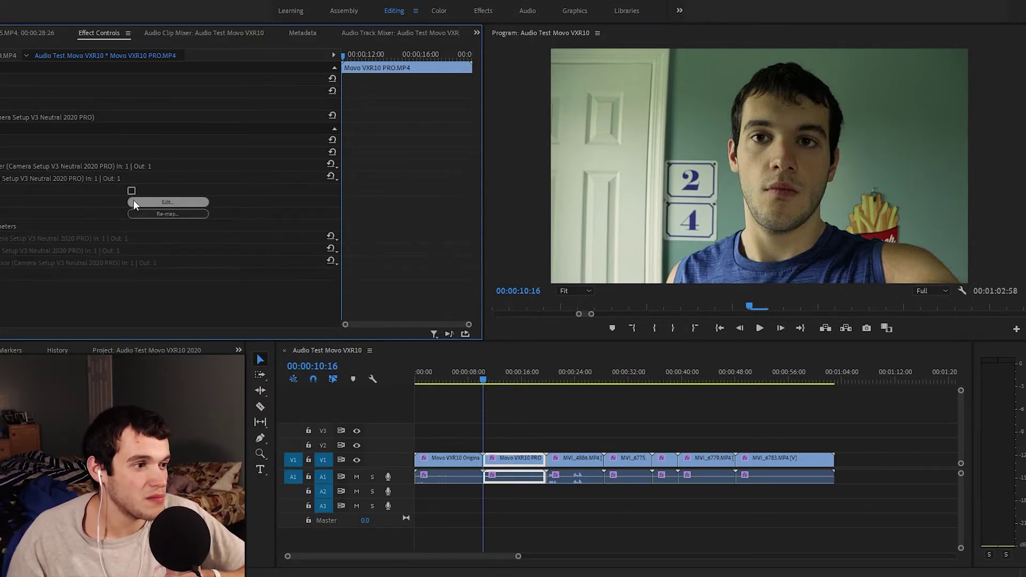
{"action": "left_click", "coordinate": [130, 199]}
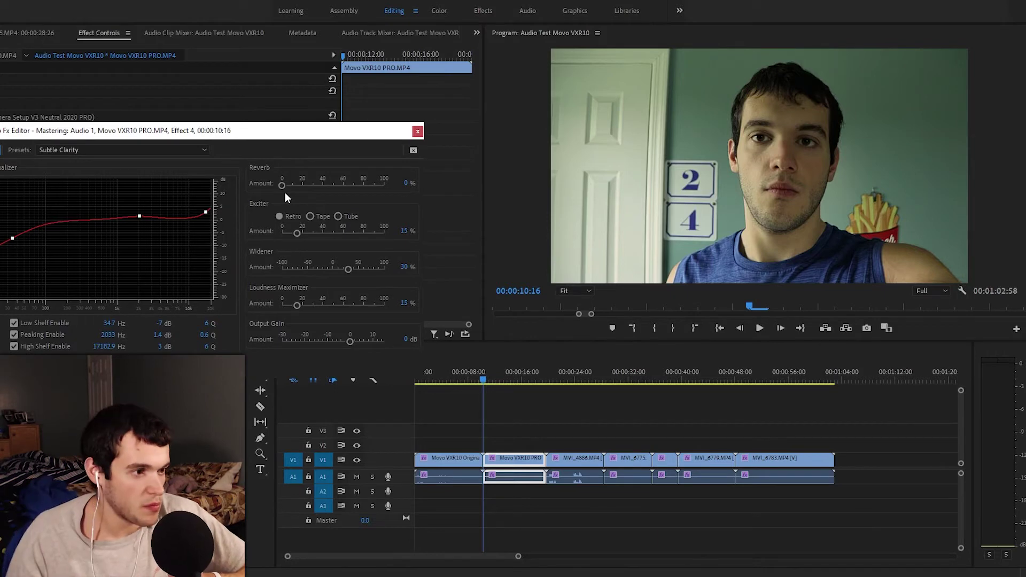
{"action": "mouse_move", "coordinate": [282, 185]}
{"action": "left_mouse_down"}
{"action": "mouse_move", "coordinate": [470, 187]}
{"action": "mouse_move", "coordinate": [273, 188]}
{"action": "left_mouse_up"}
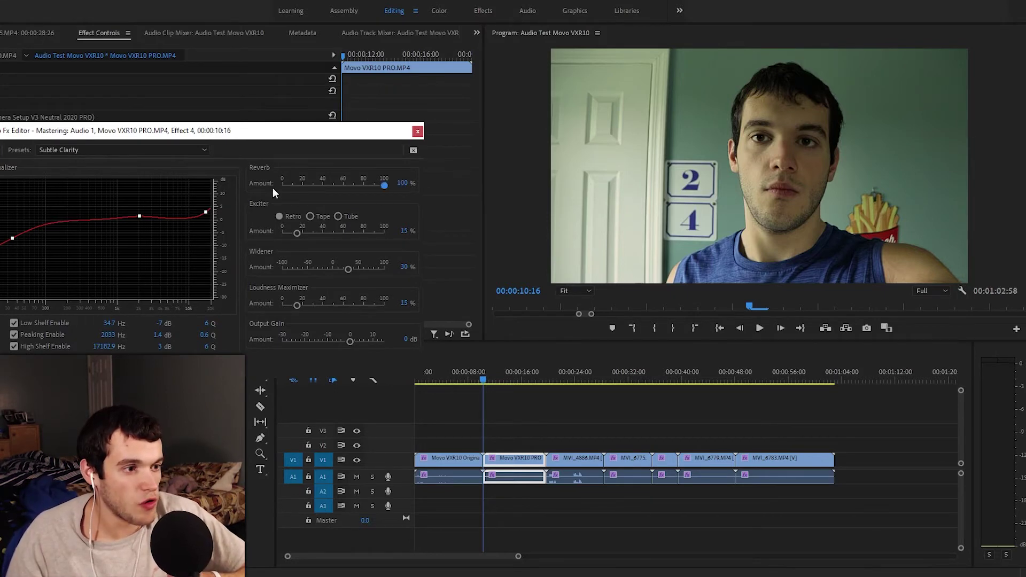
{"action": "left_click", "coordinate": [233, 256]}
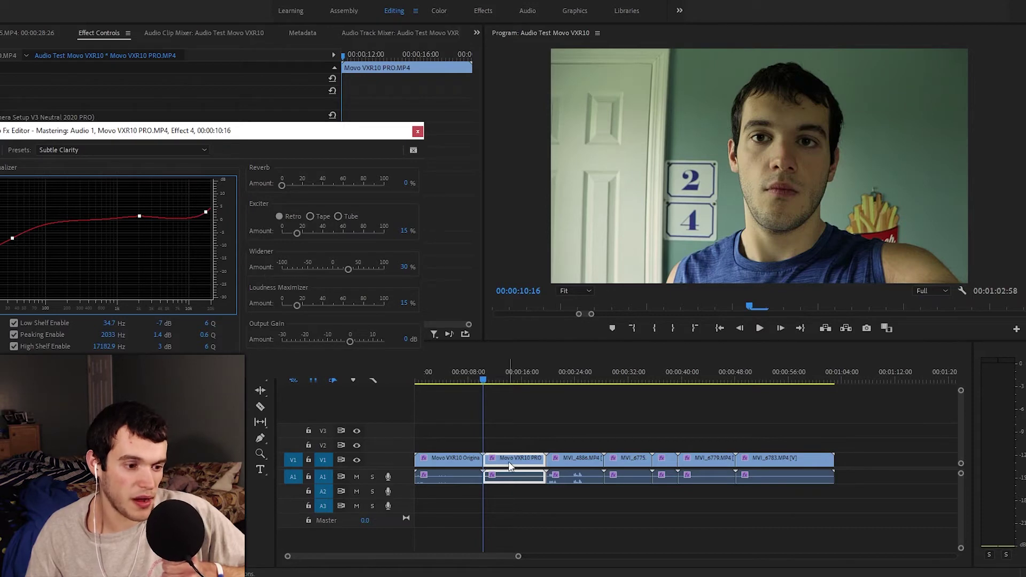
{"action": "left_click", "coordinate": [417, 131]}
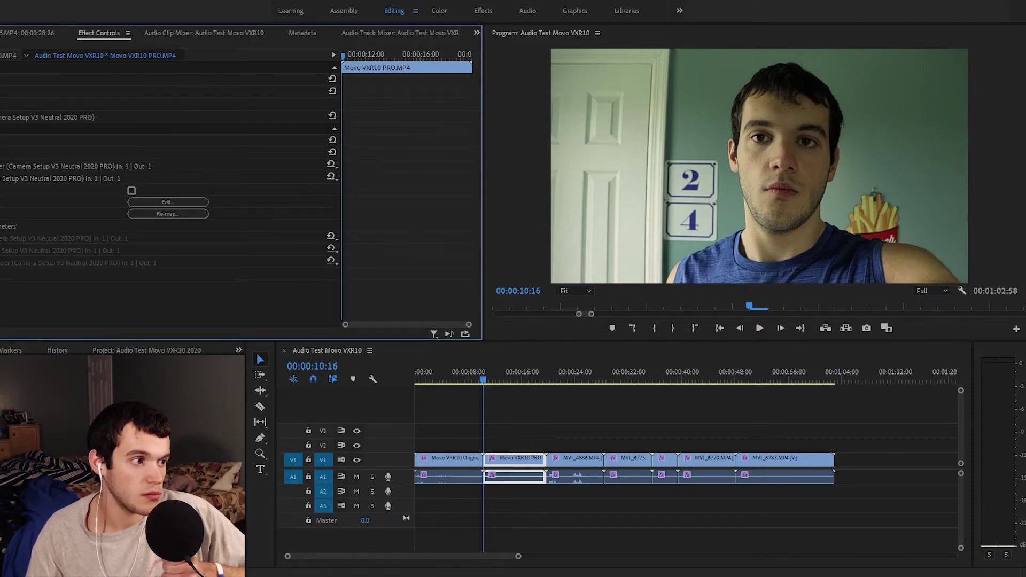
Play the Movo VXR10 PRO.MP4 clip with the Mastering effect off and on for comparison, leaving the effect enabled.
{"action": "left_click", "coordinate": [759, 328]}
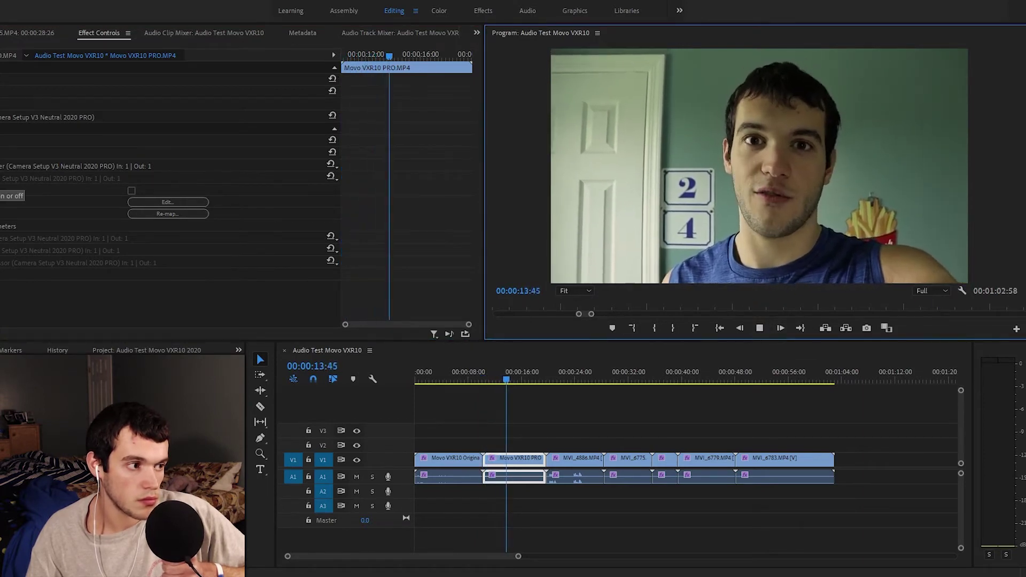
{"action": "left_click", "coordinate": [0, 179]}
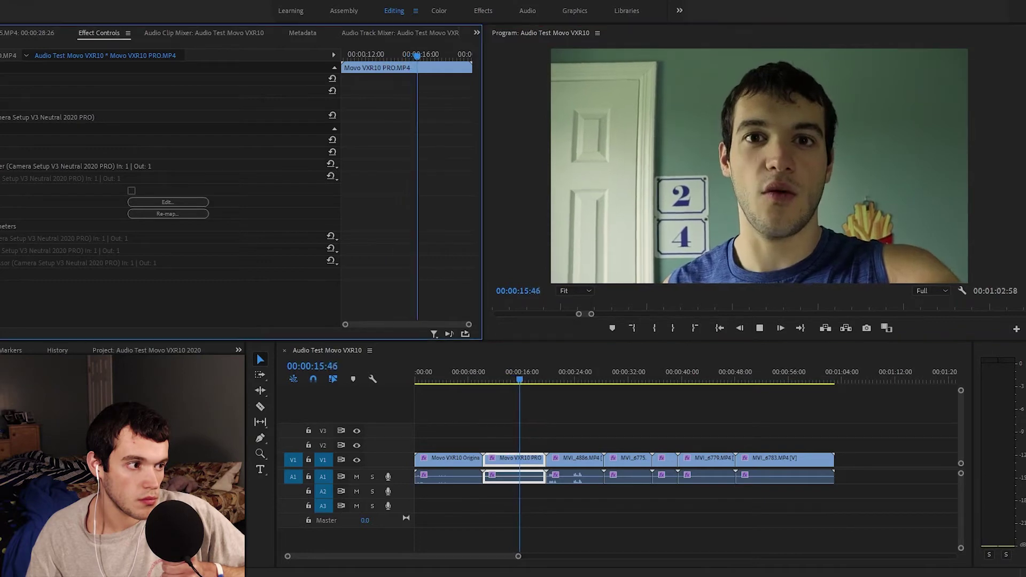
{"action": "left_click", "coordinate": [483, 380]}
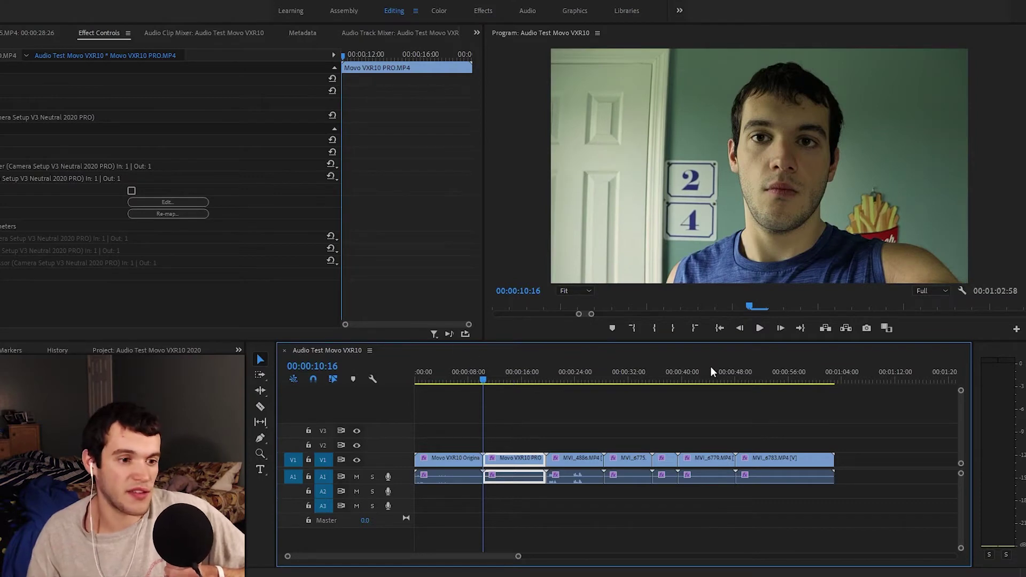
{"action": "left_click", "coordinate": [759, 328]}
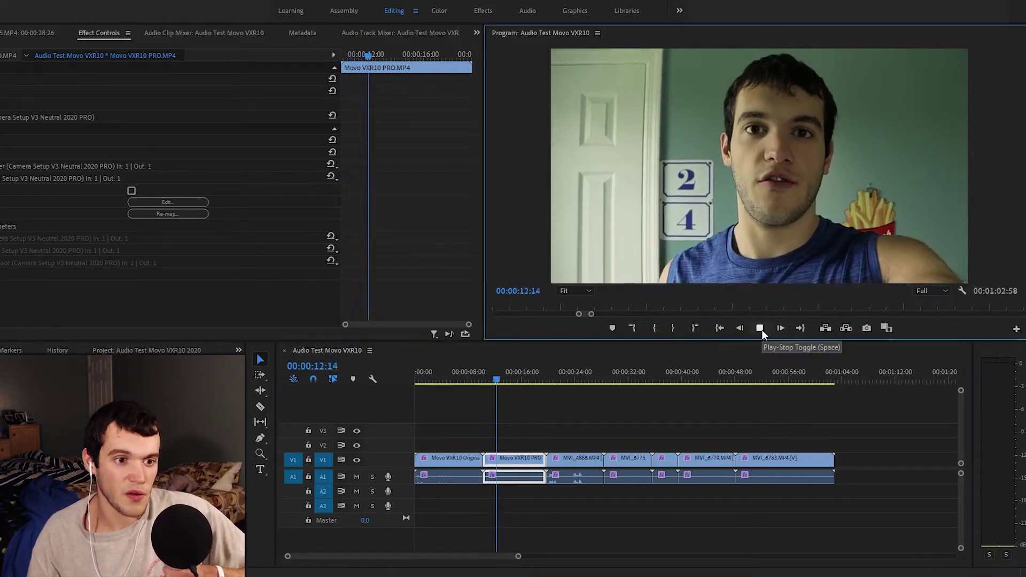
{"action": "left_click", "coordinate": [761, 329]}
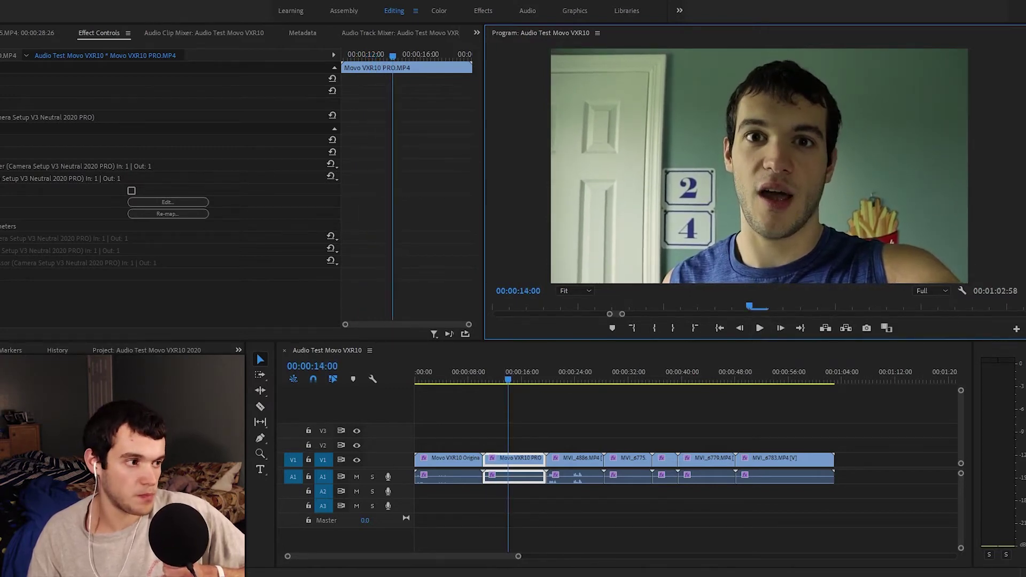
{"action": "key", "text": "shift+5"}
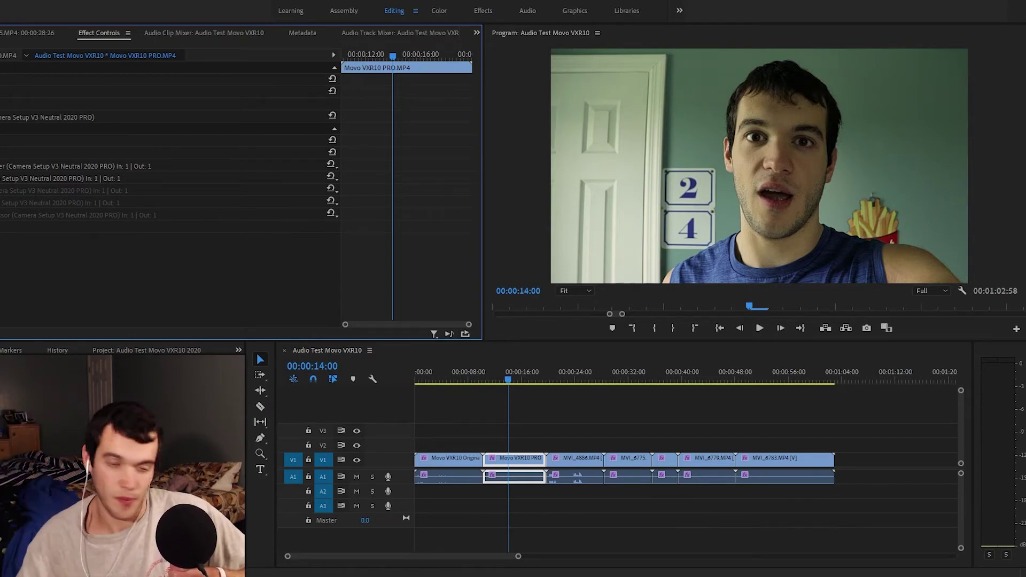
Examine the Hard Limiter effect's settings and preset choices, keeping the Limit to -3dB preset, and close its editor.
{"action": "left_click", "coordinate": [1, 190]}
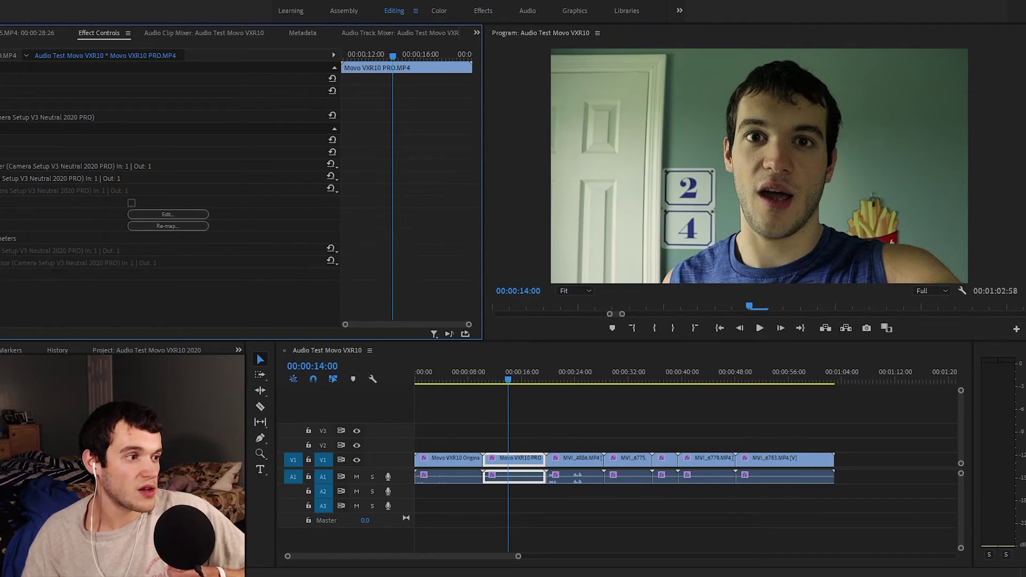
{"action": "left_click", "coordinate": [155, 215]}
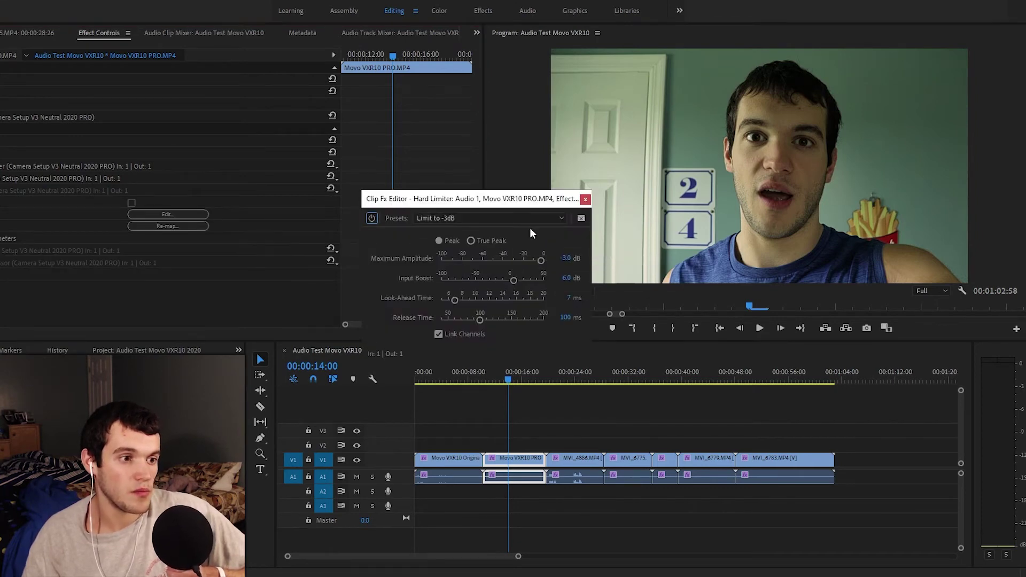
{"action": "left_click", "coordinate": [544, 220]}
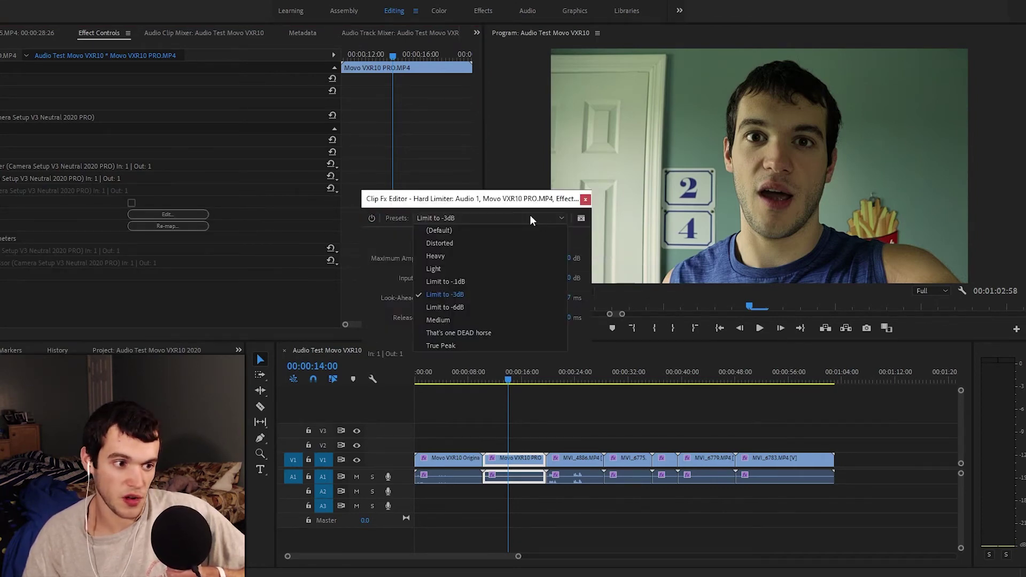
{"action": "left_click", "coordinate": [393, 247]}
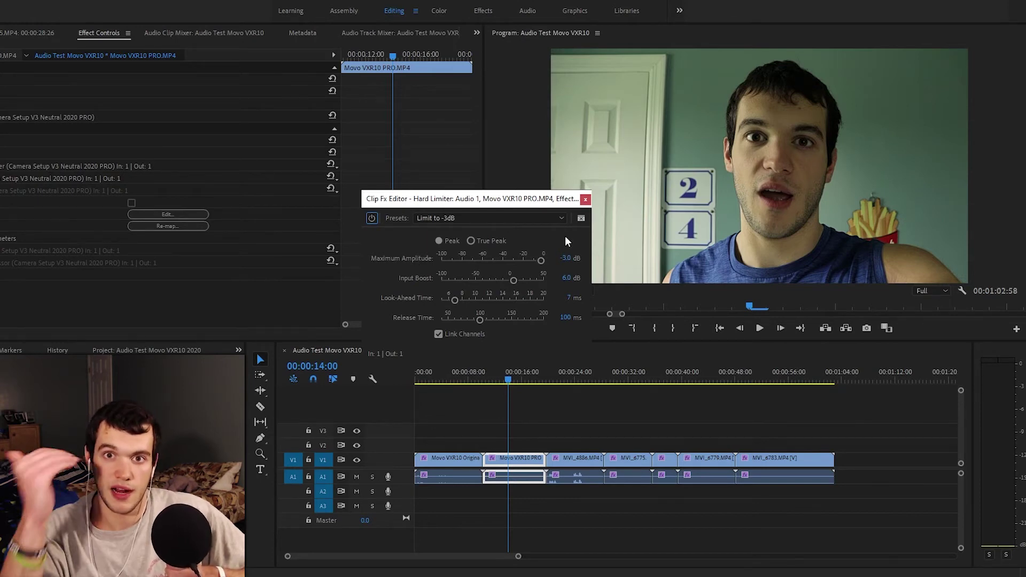
{"action": "left_click", "coordinate": [586, 200]}
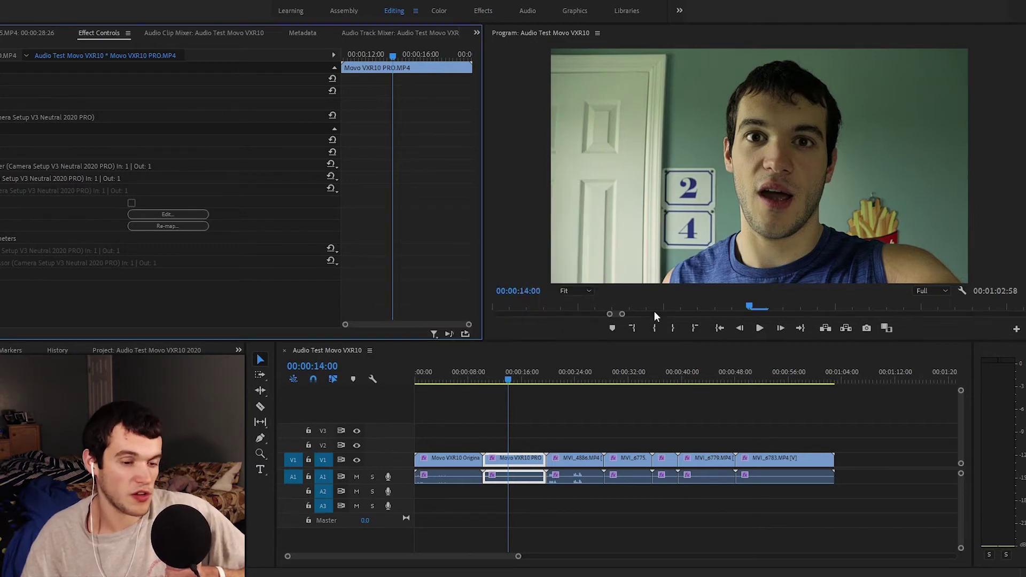
Play the Movo VXR10 PRO.MP4 clip from near its start and enable the Hard Limiter effect during playback.
{"action": "left_click", "coordinate": [490, 380]}
{"action": "left_click", "coordinate": [759, 328]}
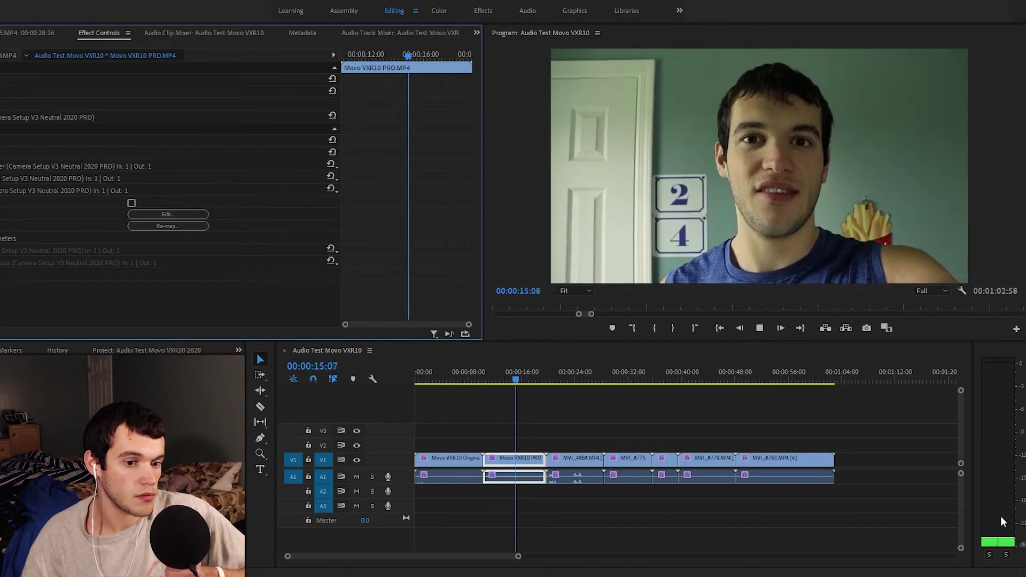
{"action": "key", "text": "space"}
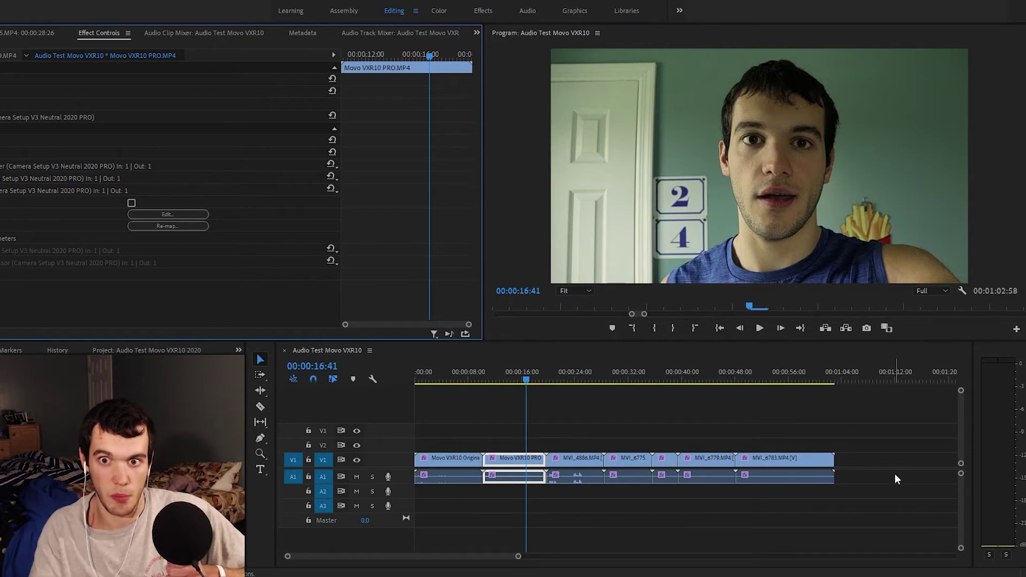
{"action": "left_click", "coordinate": [1, 191]}
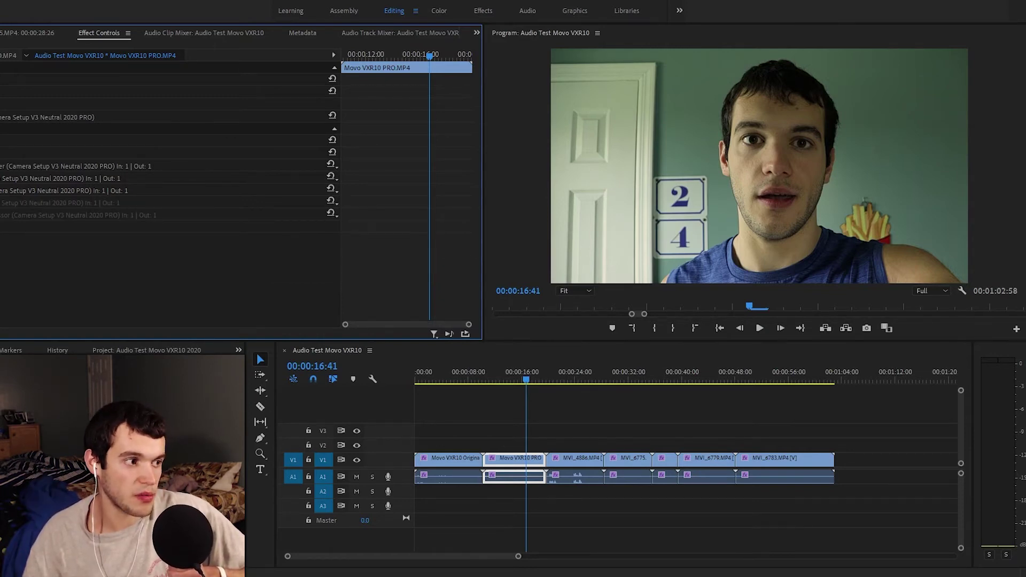
Examine the Dynamics effect's settings and preset choices, keeping the Soft Compression preset, and close its editor.
{"action": "left_click", "coordinate": [179, 227]}
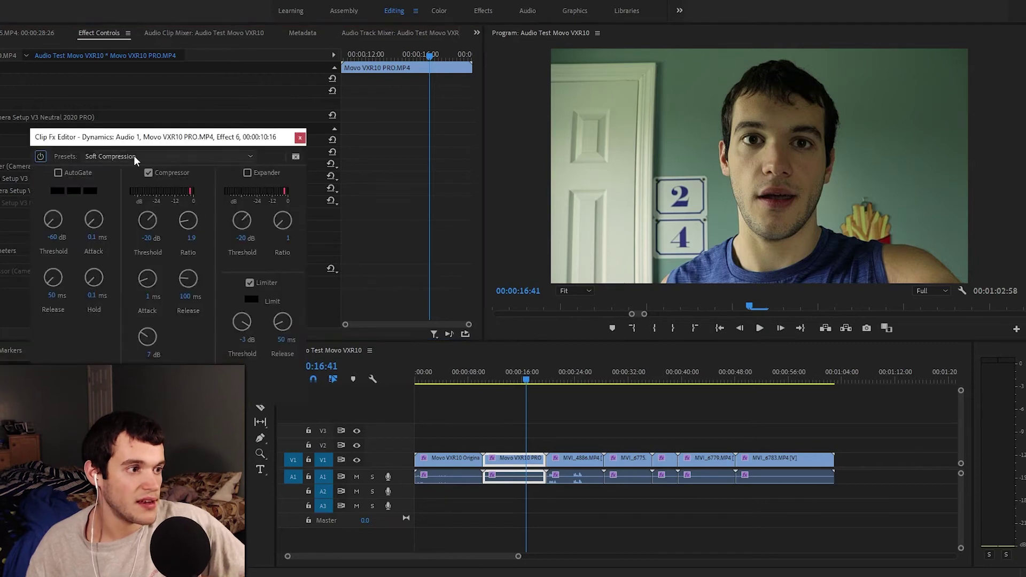
{"action": "left_click", "coordinate": [134, 156]}
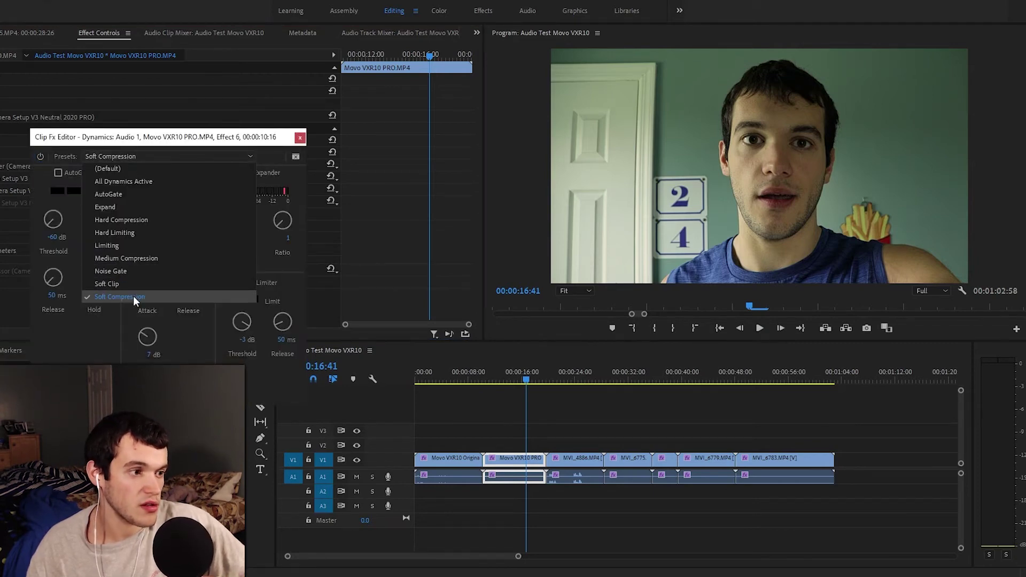
{"action": "left_click", "coordinate": [227, 154]}
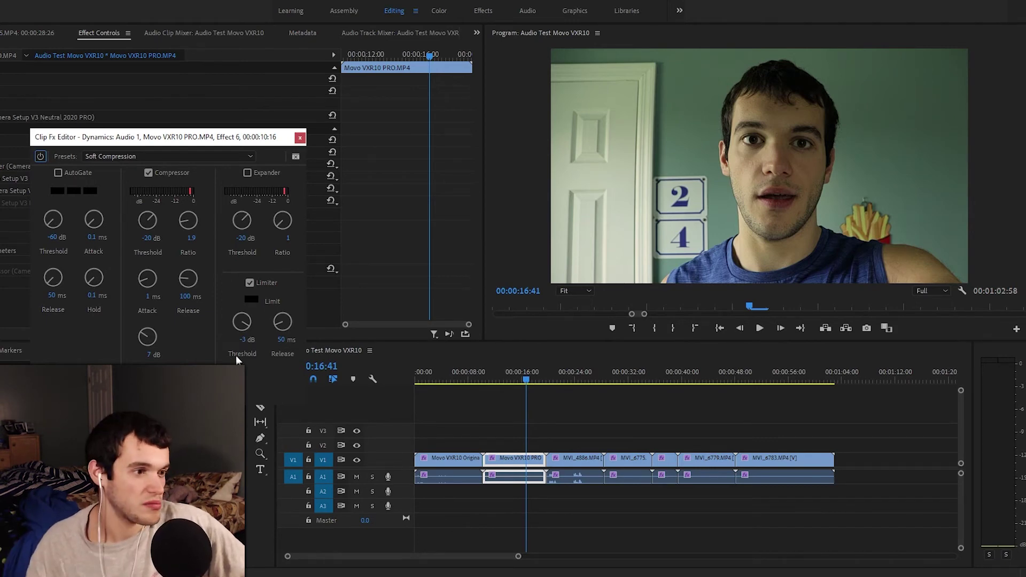
{"action": "left_click", "coordinate": [300, 138]}
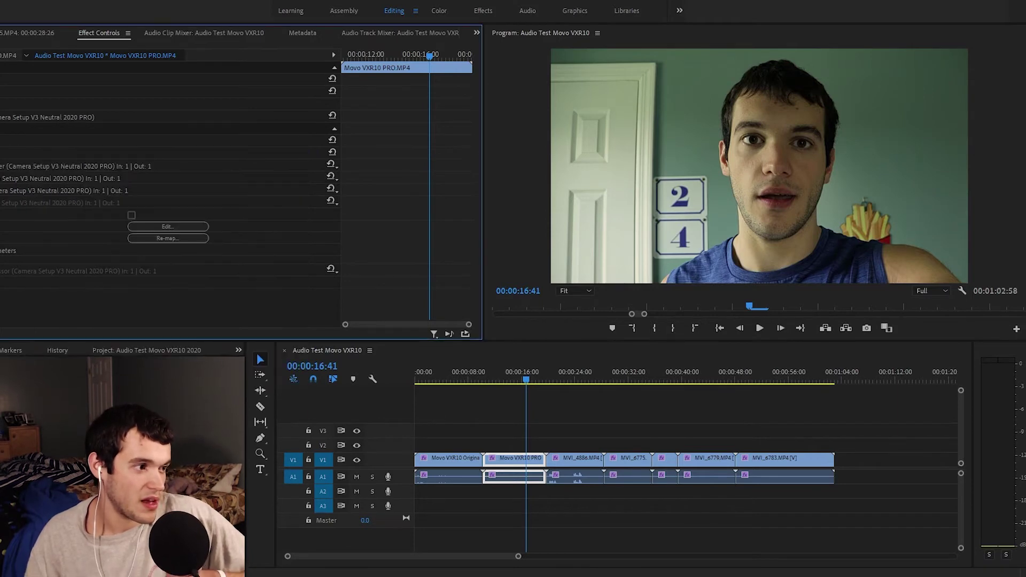
Play the Movo VXR10 PRO.MP4 clip from its start, enable the Dynamics effect during playback, and stop playback.
{"action": "left_click", "coordinate": [484, 374]}
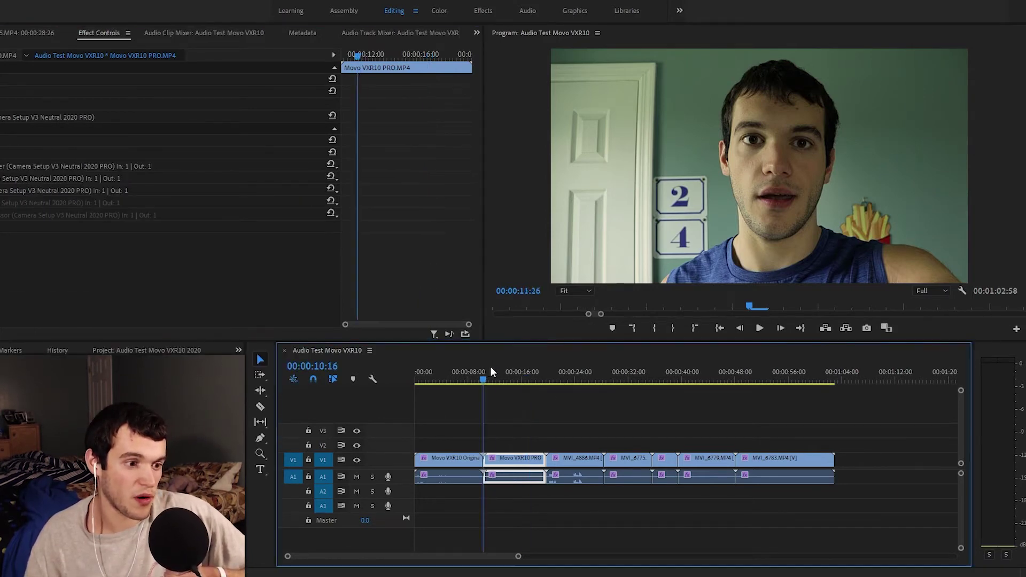
{"action": "left_click", "coordinate": [759, 327]}
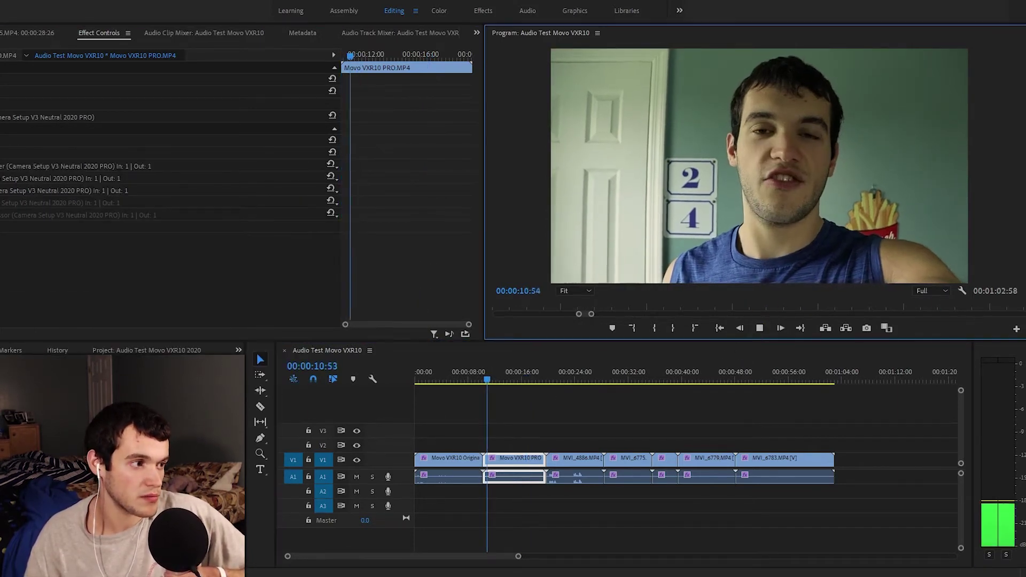
{"action": "left_click", "coordinate": [1, 203]}
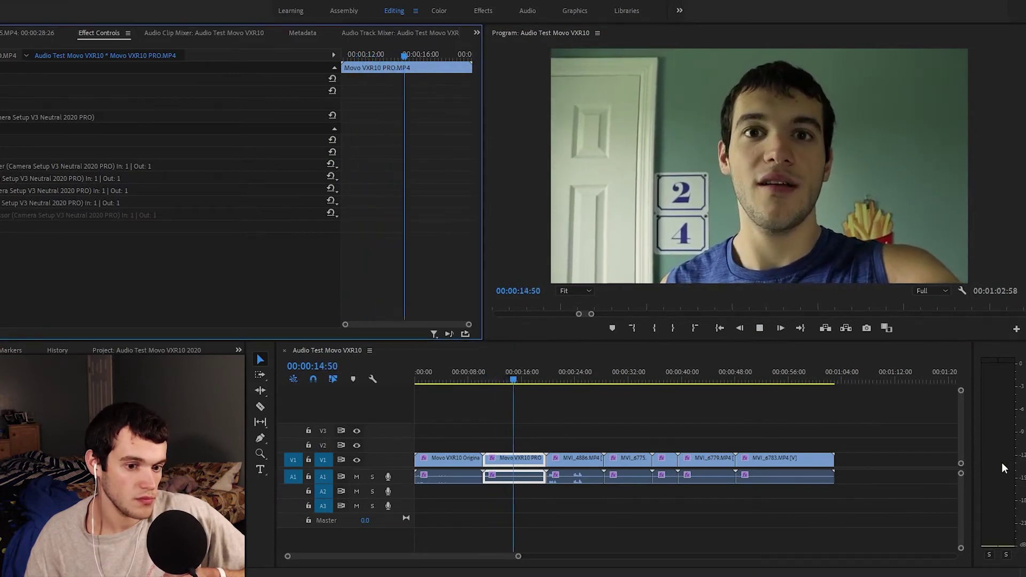
{"action": "key", "text": "space"}
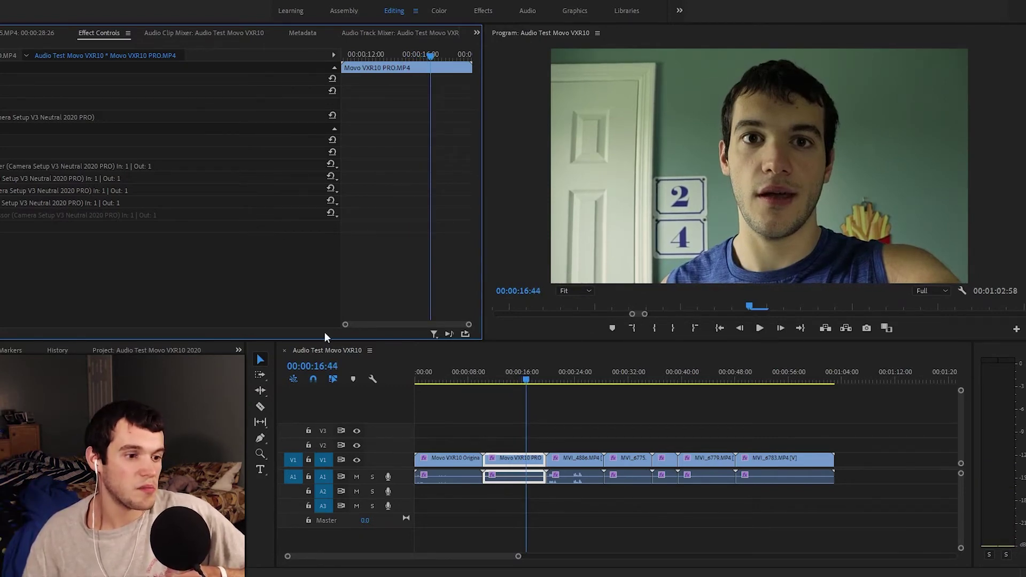
Return to the start of the Movo VXR10 PRO.MP4 clip and examine the Multiband Compressor's settings and presets, keeping (Default).
{"action": "left_click_drag", "start_coordinate": [476, 376], "coordinate": [482, 376]}
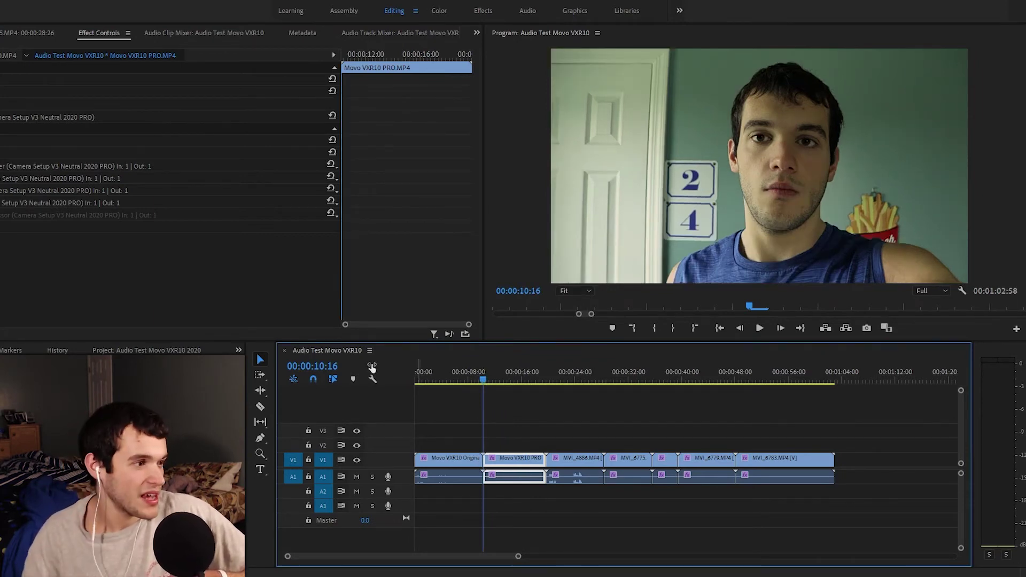
{"action": "left_click", "coordinate": [0, 215]}
{"action": "left_click", "coordinate": [191, 240]}
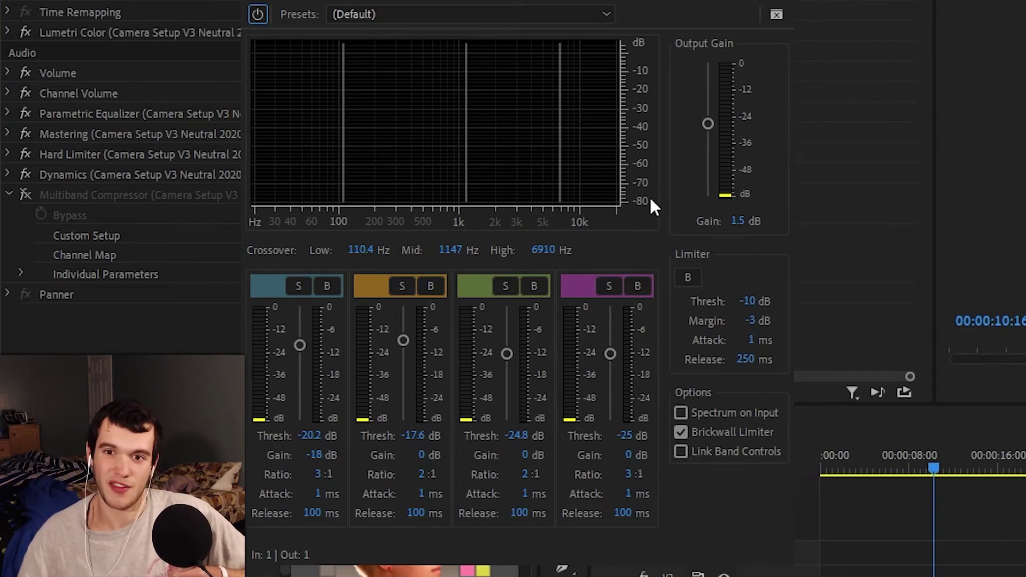
{"action": "left_click", "coordinate": [345, 16]}
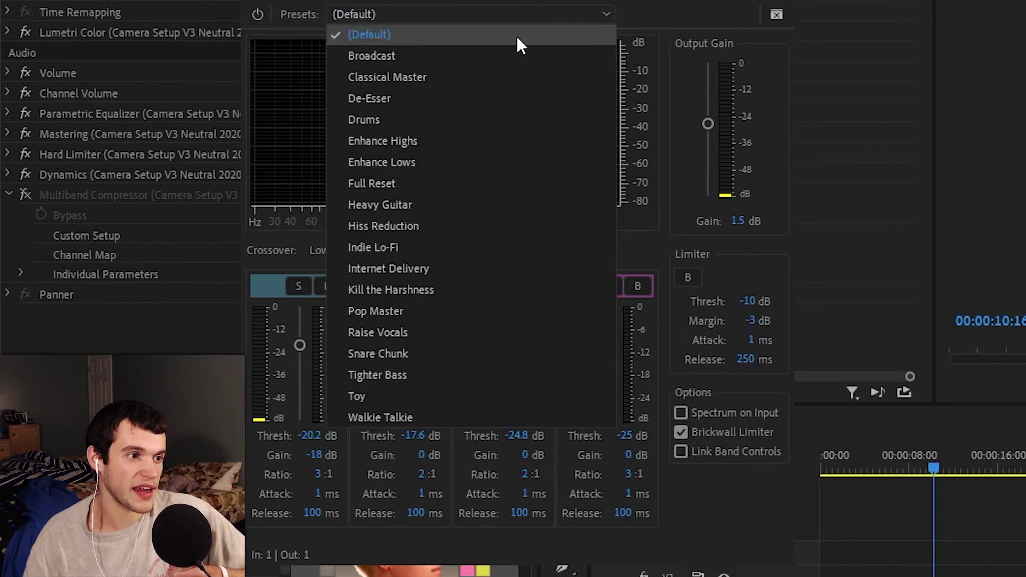
{"action": "left_click", "coordinate": [620, 30]}
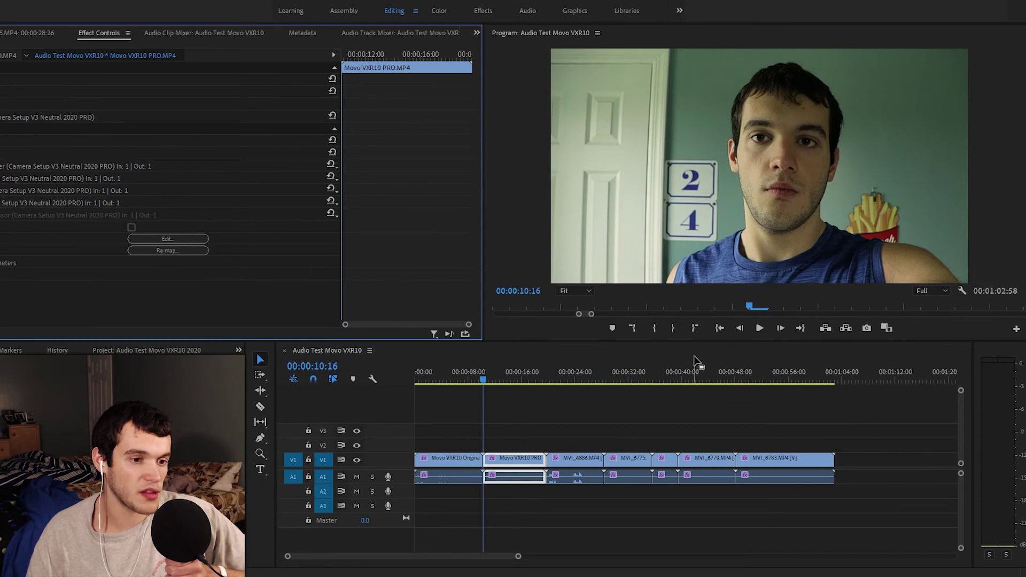
Play the Movo VXR10 PRO.MP4 clip, enable the Multiband Compressor effect during playback, and stop playback.
{"action": "left_click", "coordinate": [759, 328]}
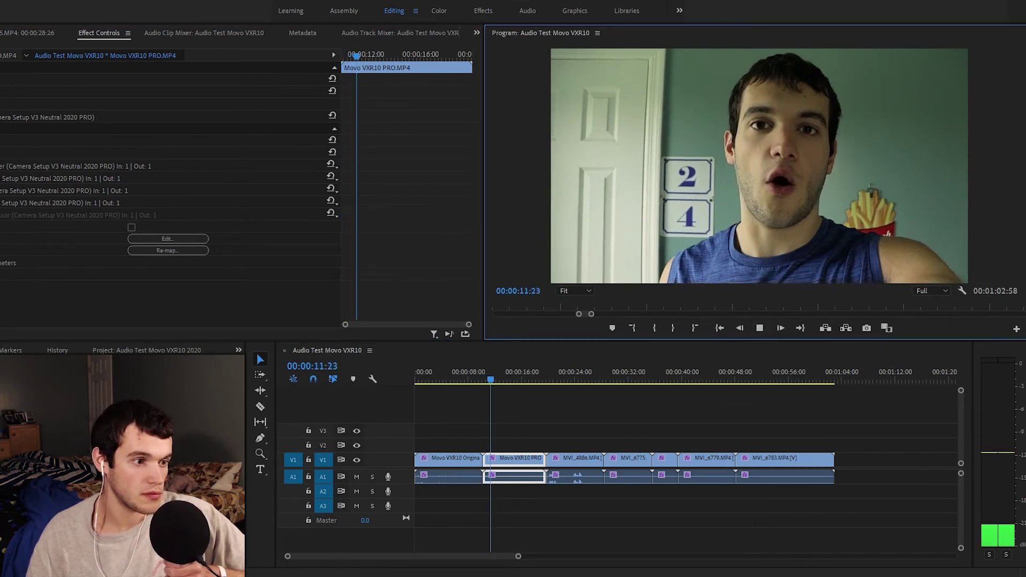
{"action": "left_click", "coordinate": [394, 219]}
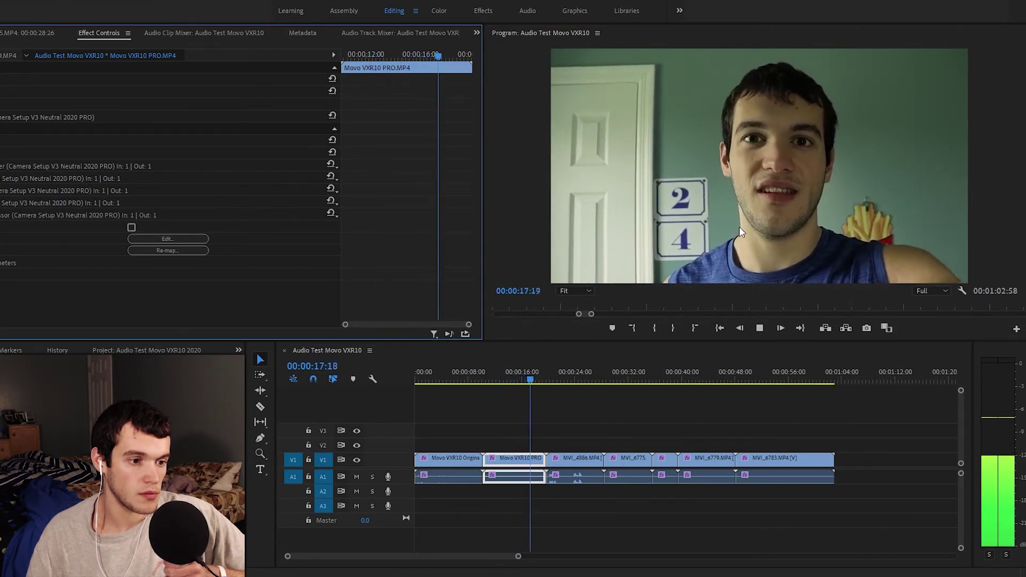
{"action": "left_click", "coordinate": [761, 327]}
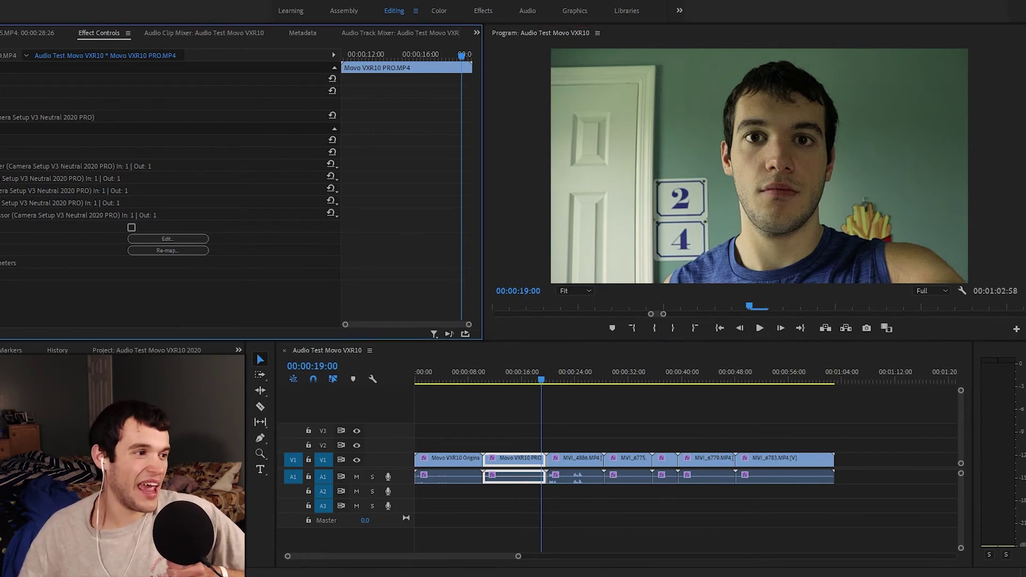
Play the MVI_4886.MP4 clip from its start, return to its beginning and select it to view its applied effects.
{"action": "left_click", "coordinate": [484, 380]}
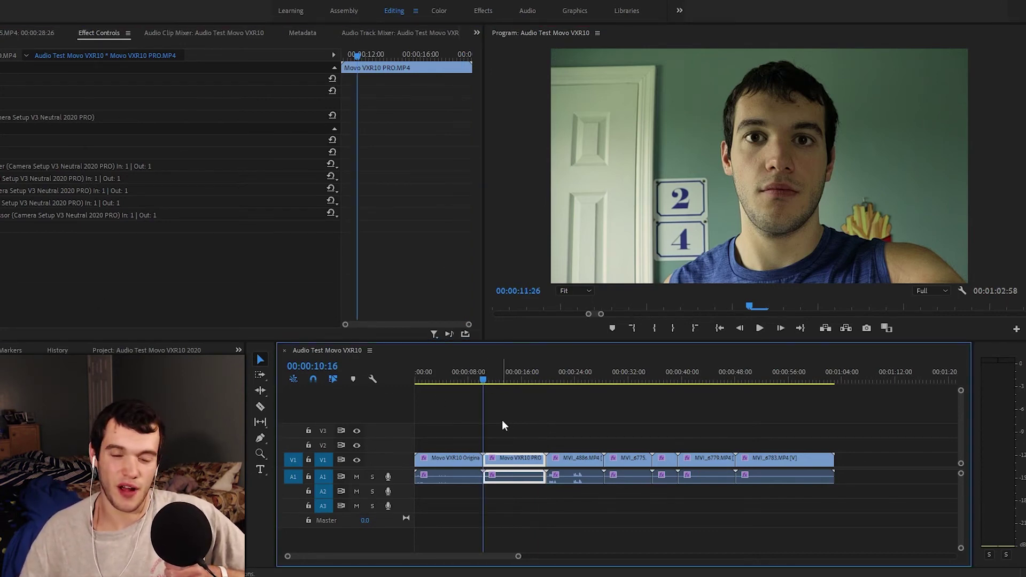
{"action": "left_click", "coordinate": [544, 375]}
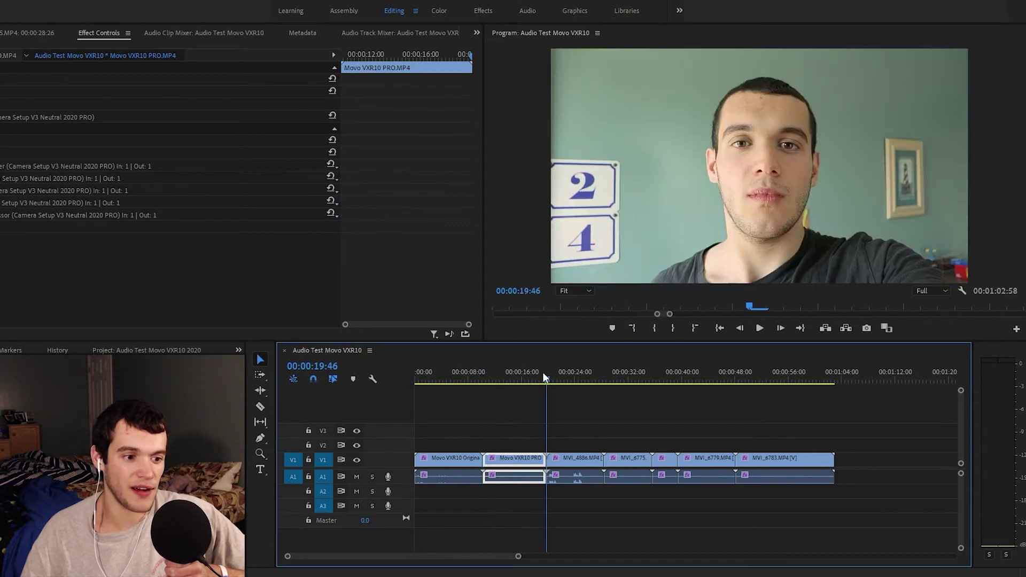
{"action": "left_click", "coordinate": [583, 432]}
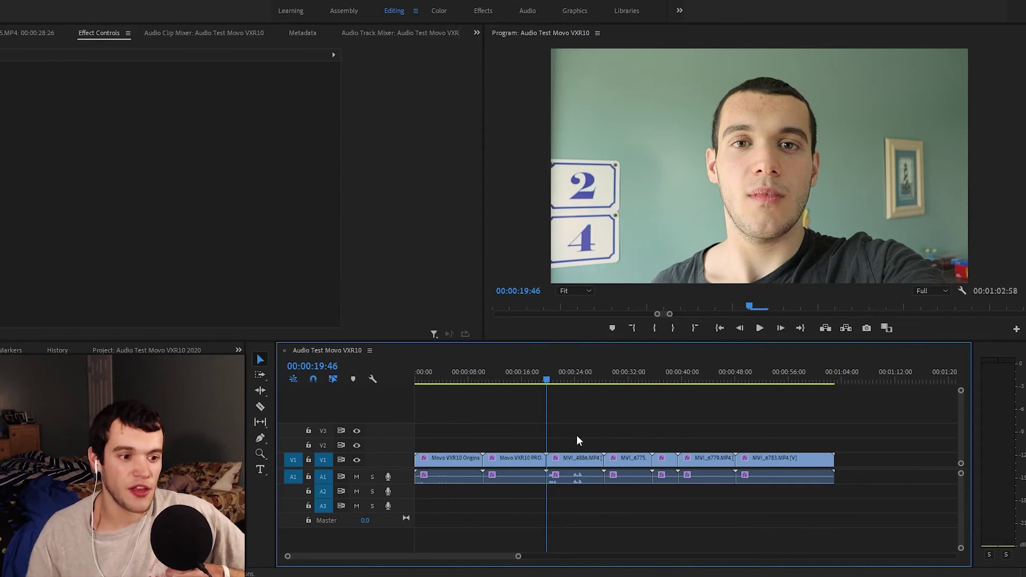
{"action": "key", "text": "space"}
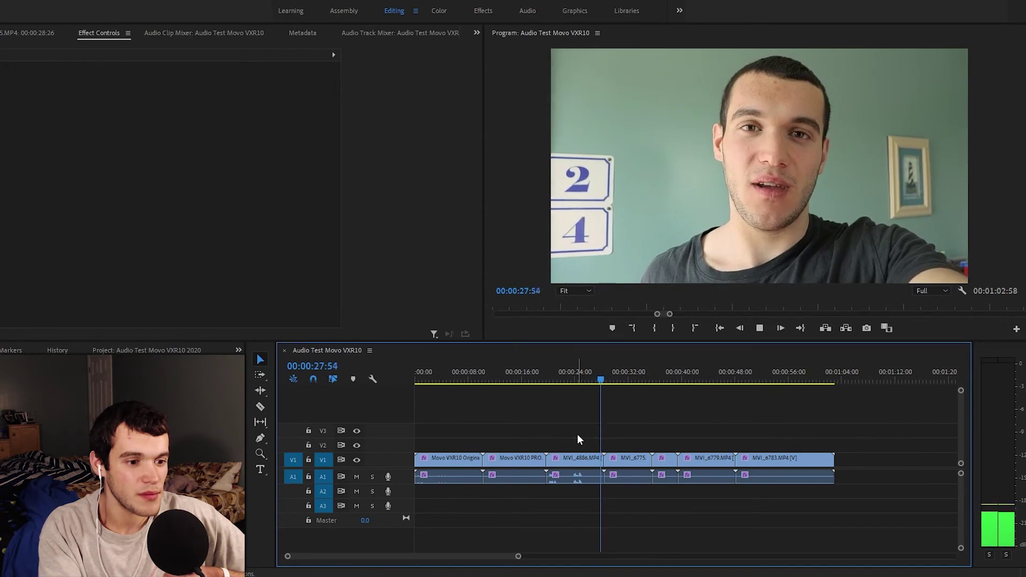
{"action": "key", "text": "space"}
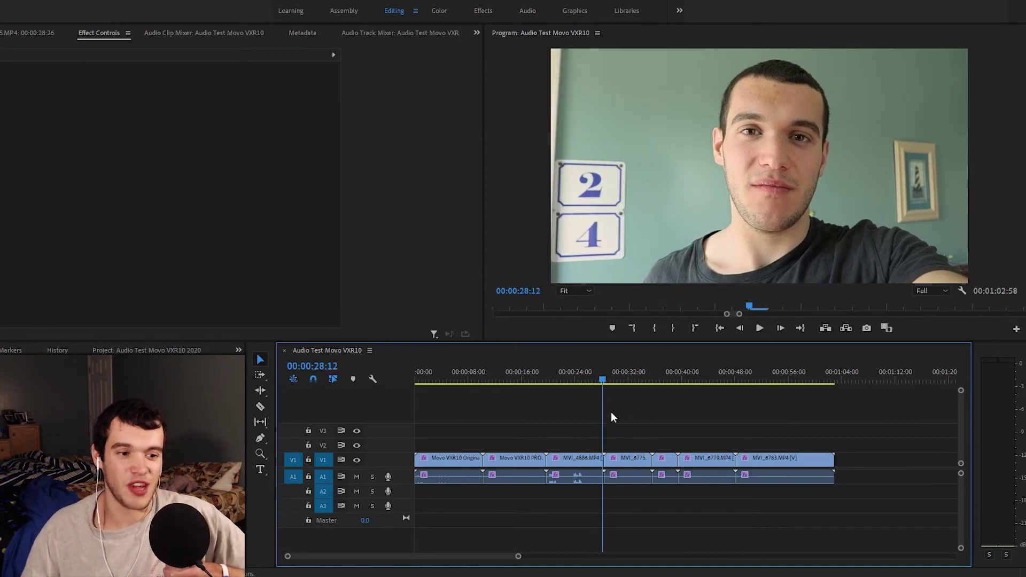
{"action": "left_click", "coordinate": [554, 377]}
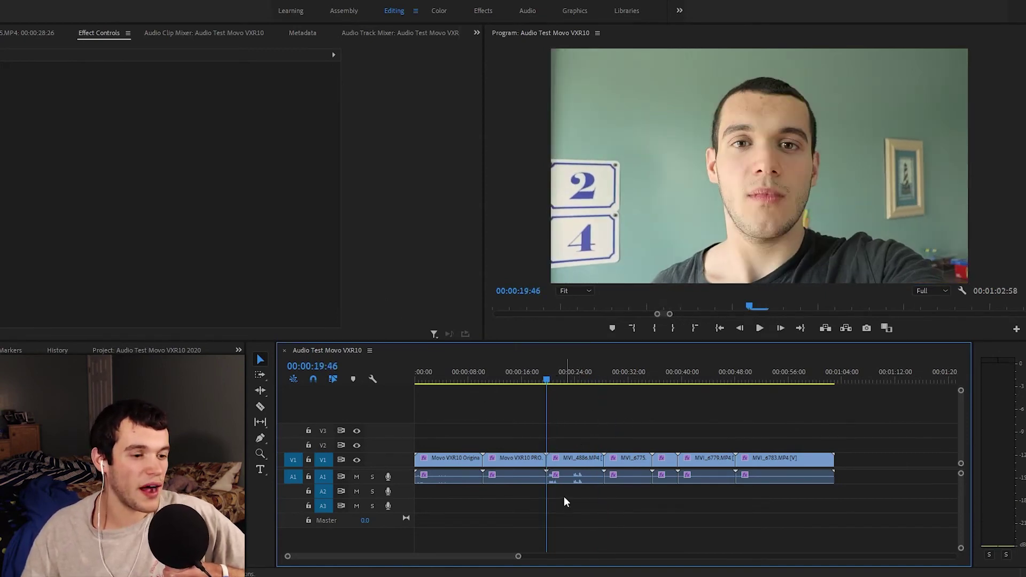
{"action": "left_click", "coordinate": [577, 462]}
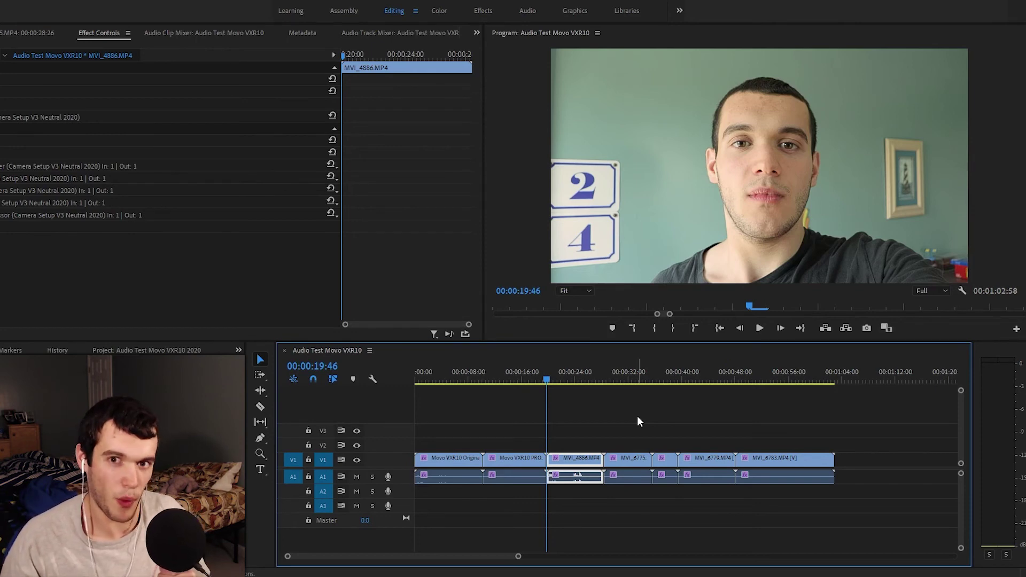
Deselect all clips and play the sequence from the start of the MVI_6775 clip into the MVI_6783.MP4 clip.
{"action": "left_click", "coordinate": [604, 380]}
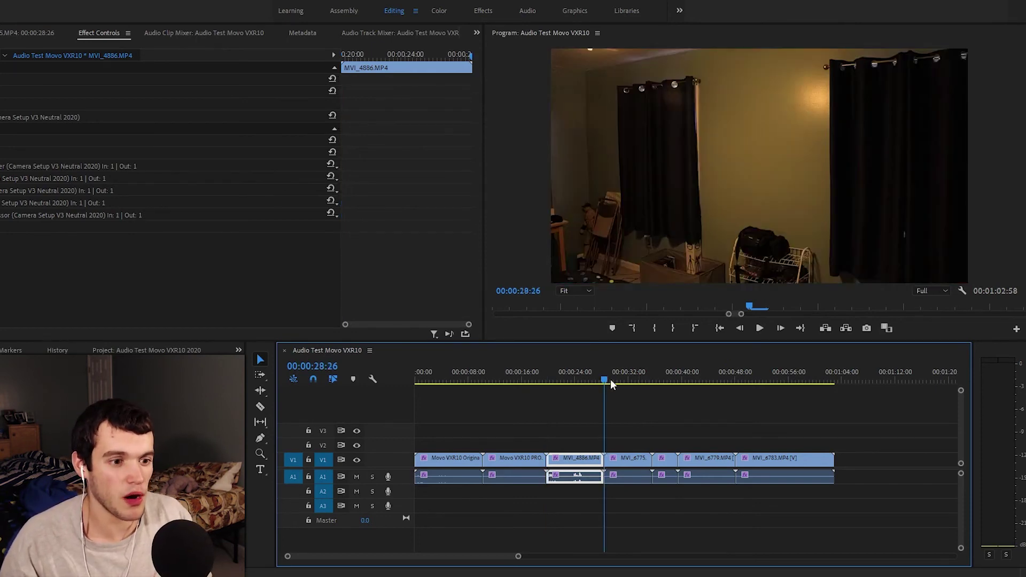
{"action": "left_click", "coordinate": [636, 411]}
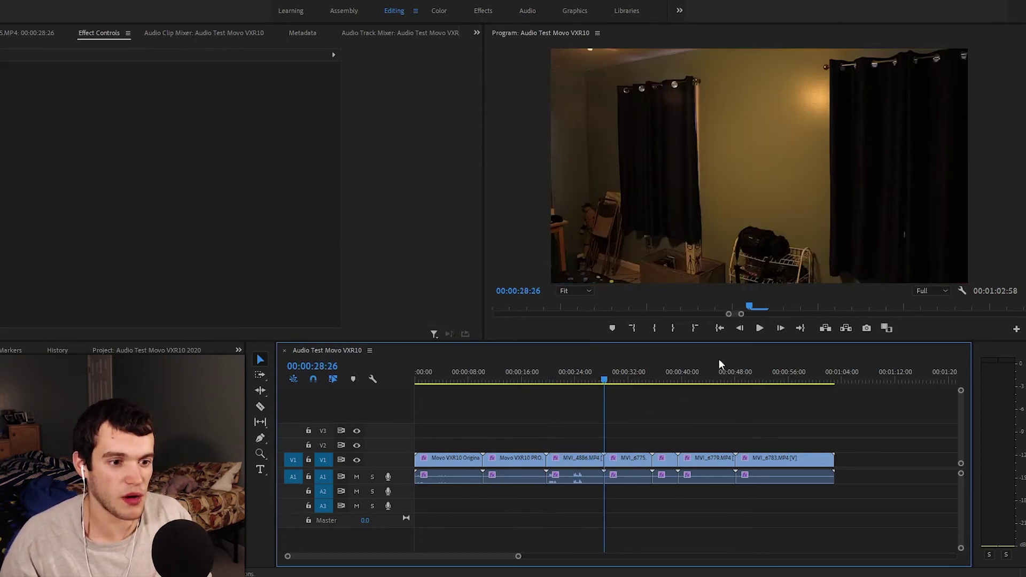
{"action": "left_click", "coordinate": [759, 330]}
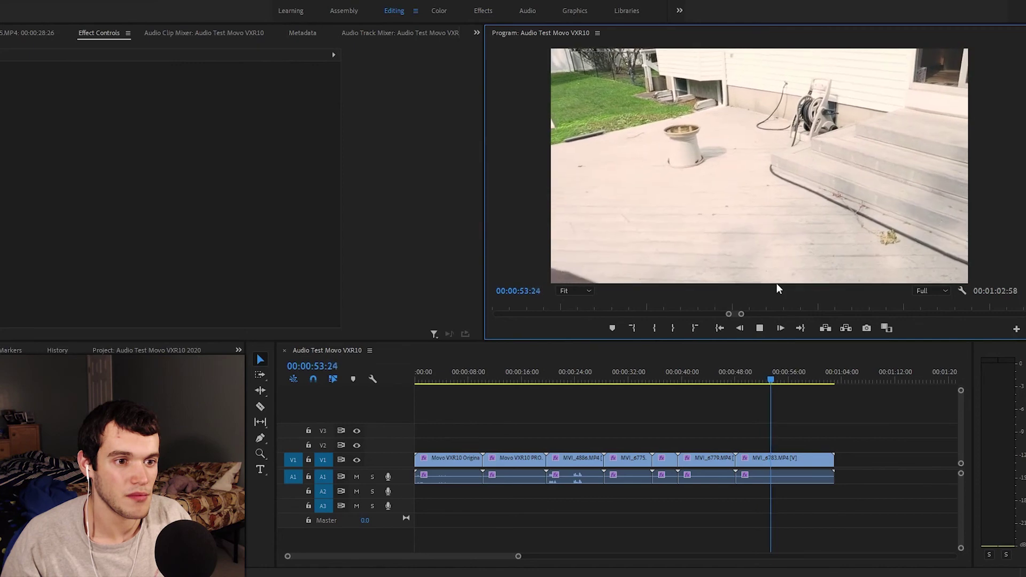
{"action": "key", "text": "space"}
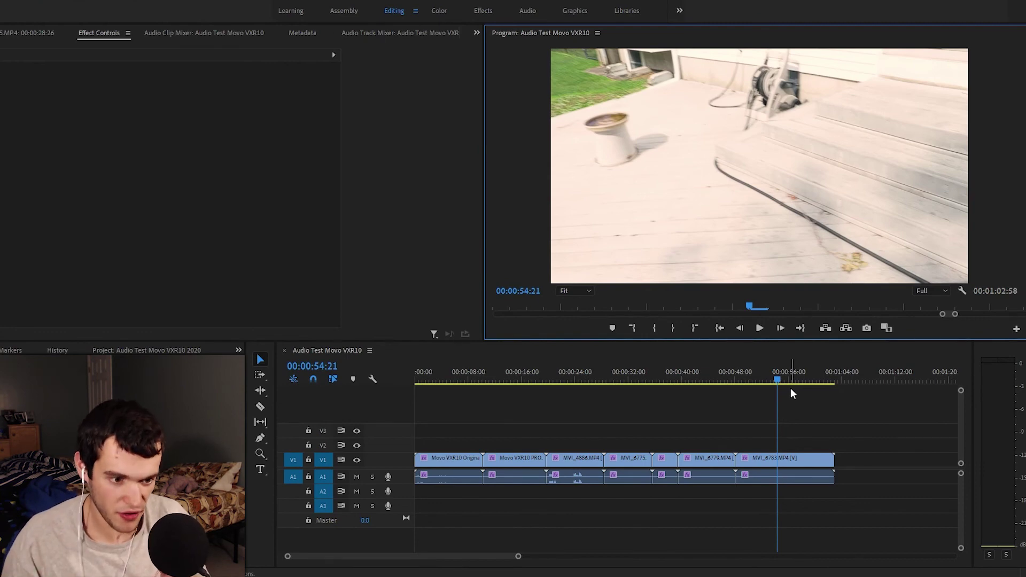
Remove all video and audio attributes from the MVI_6779.MP4 clip and apply the Camera Setup Fuji PRO preset to it.
{"action": "left_click", "coordinate": [678, 381]}
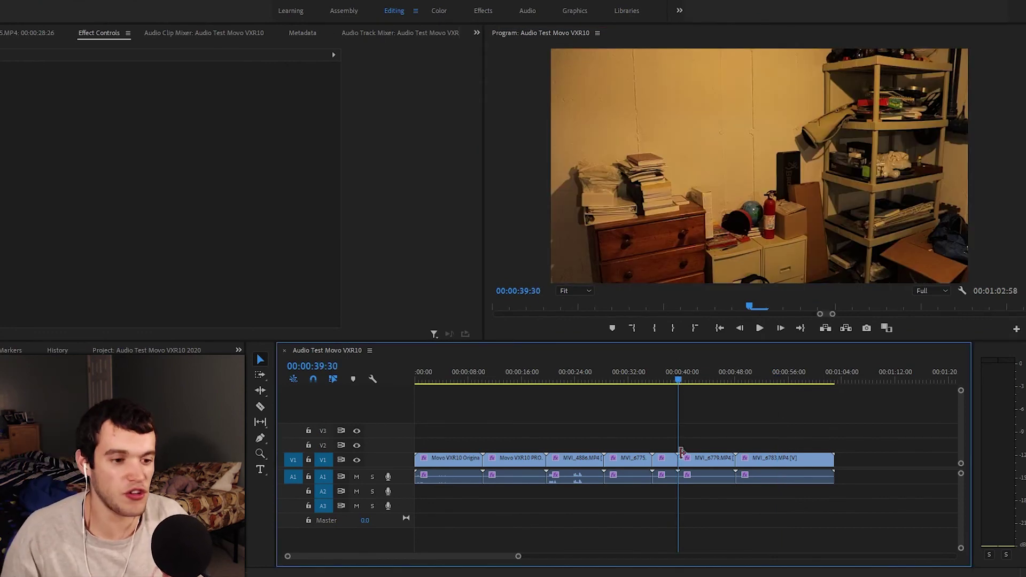
{"action": "right_click", "coordinate": [698, 465]}
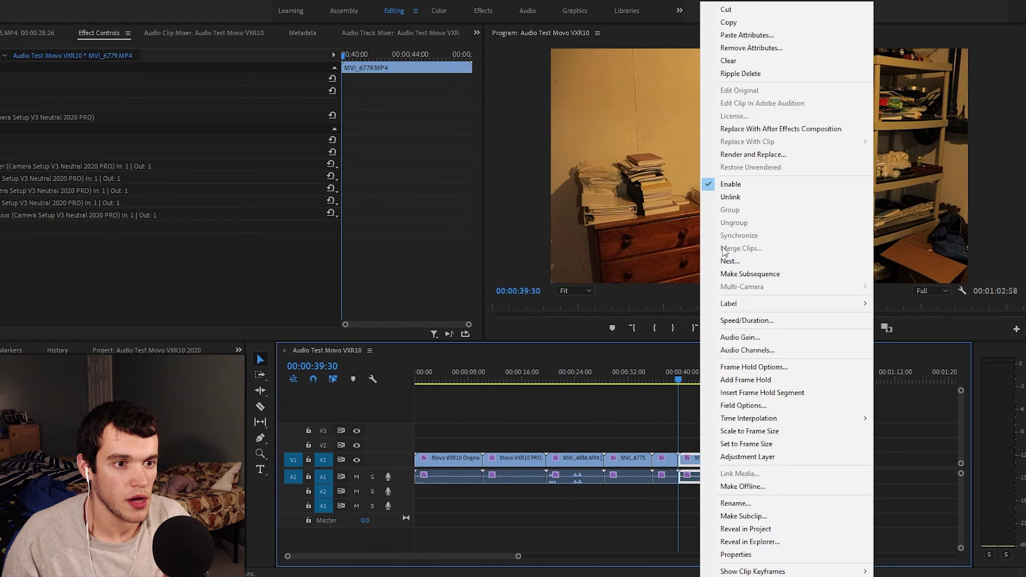
{"action": "left_click", "coordinate": [744, 49]}
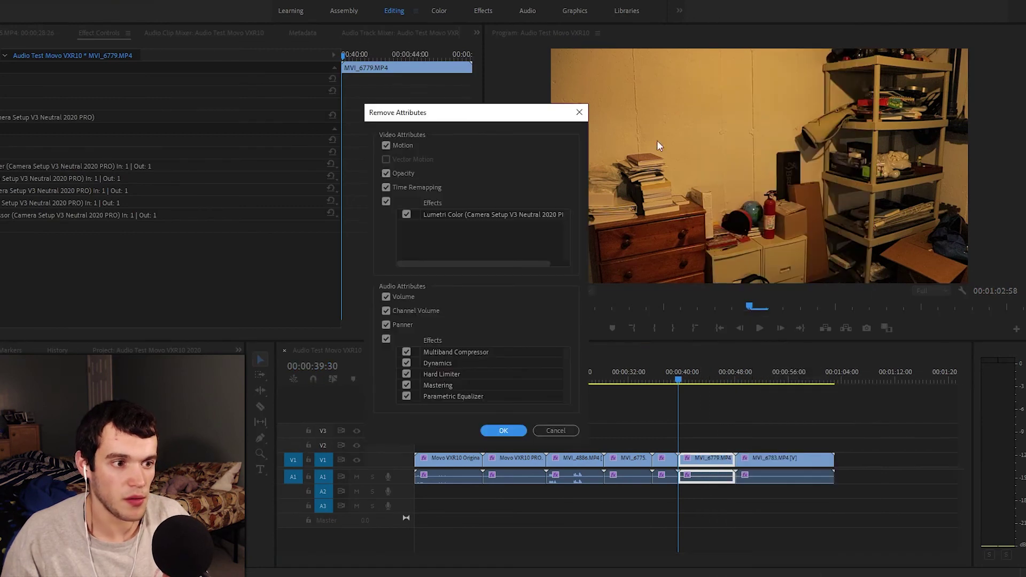
{"action": "left_click", "coordinate": [503, 431]}
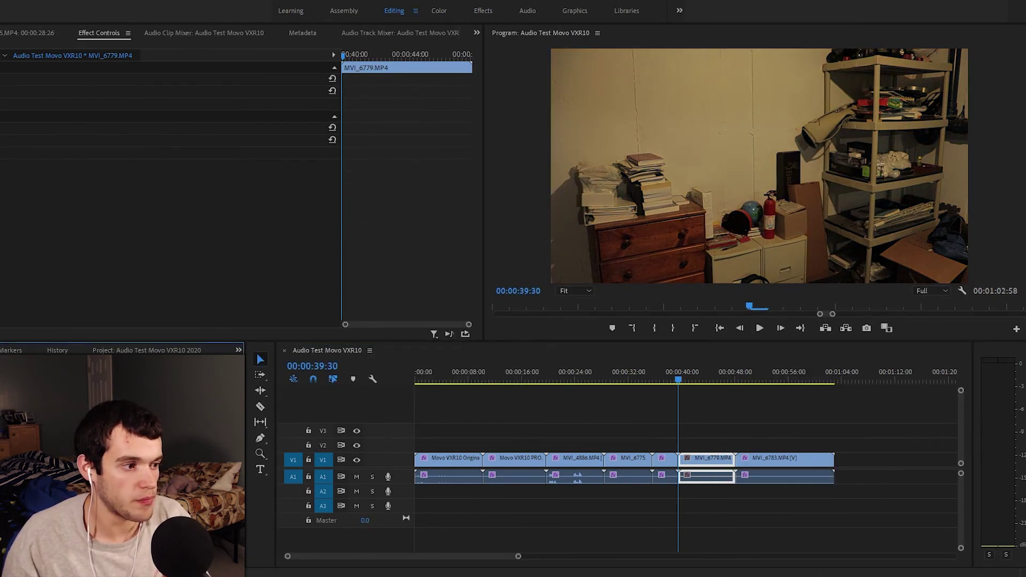
{"action": "left_click", "coordinate": [697, 466]}
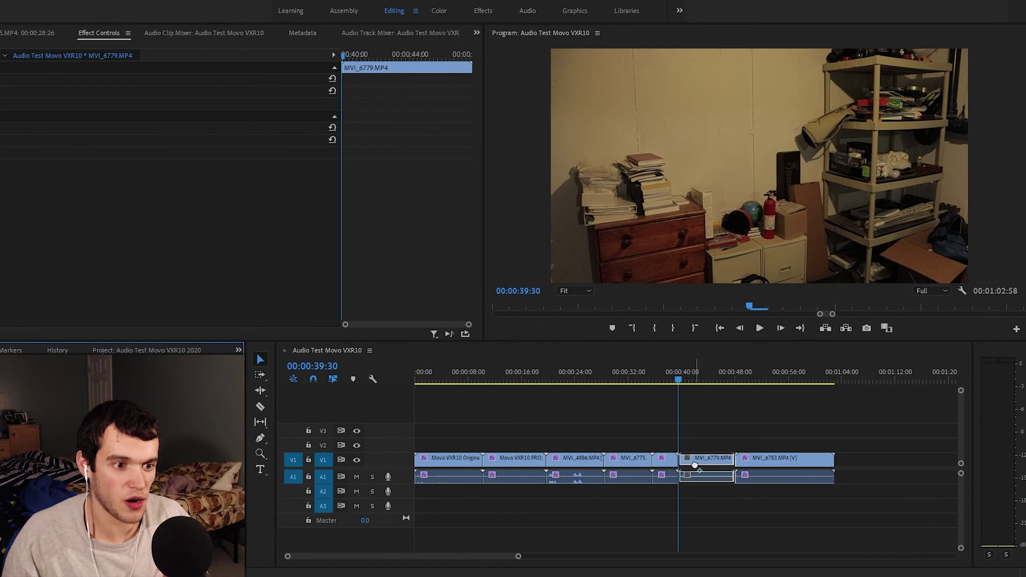
{"action": "key", "text": "ctrl+z"}
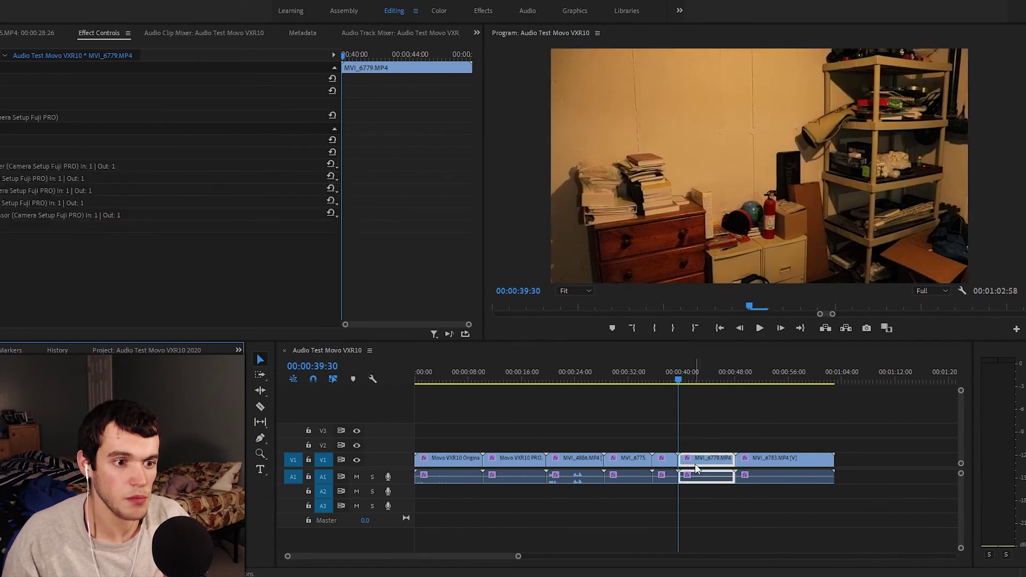
Switch to the Color workspace and examine the Camera Setup Fuji PRO preset's Basic Correction values on MVI_6779.MP4.
{"action": "left_click", "coordinate": [439, 10]}
{"action": "left_click", "coordinate": [841, 85]}
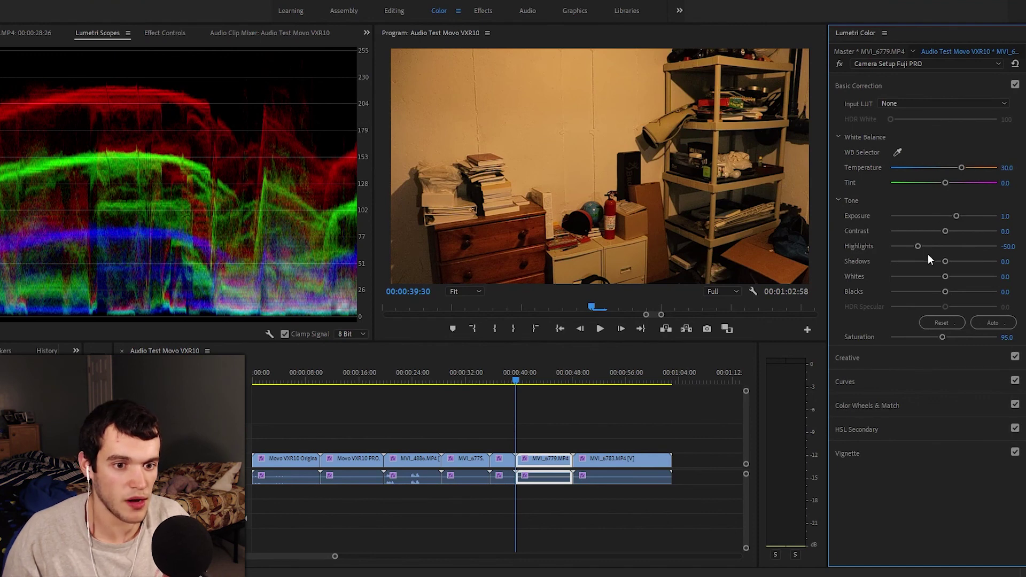
{"action": "left_click", "coordinate": [873, 88]}
{"action": "left_click", "coordinate": [855, 86]}
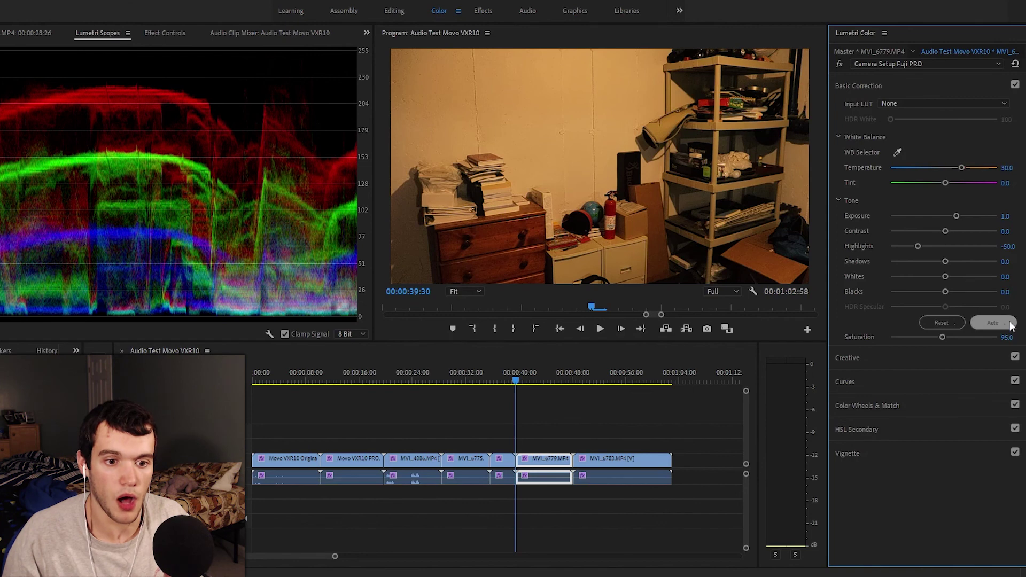
{"action": "left_click", "coordinate": [853, 84]}
Examine the preset's Creative, Curves and Color Wheels & Match settings, and return to the Editing workspace.
{"action": "left_click", "coordinate": [853, 112]}
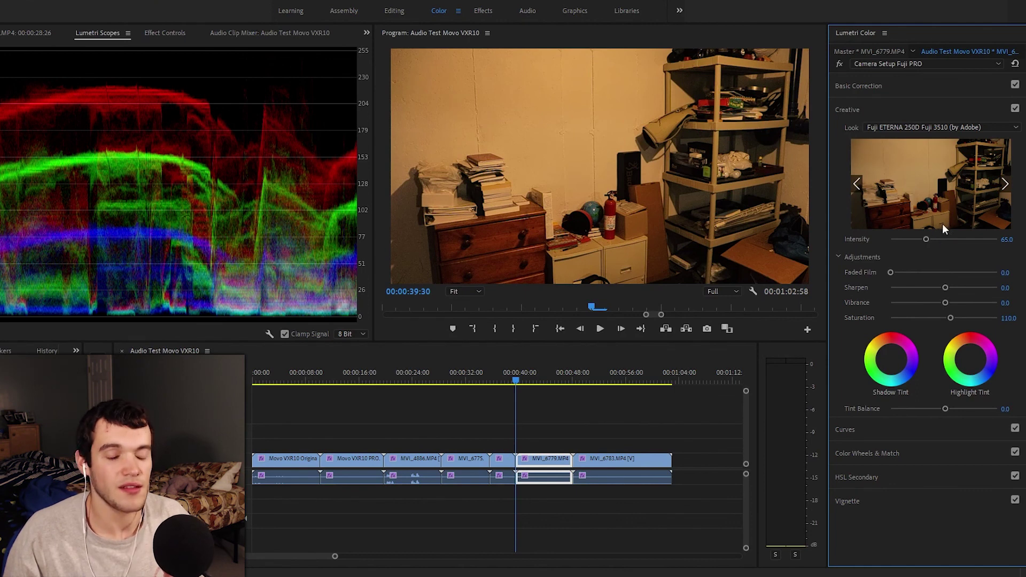
{"action": "left_click", "coordinate": [870, 107]}
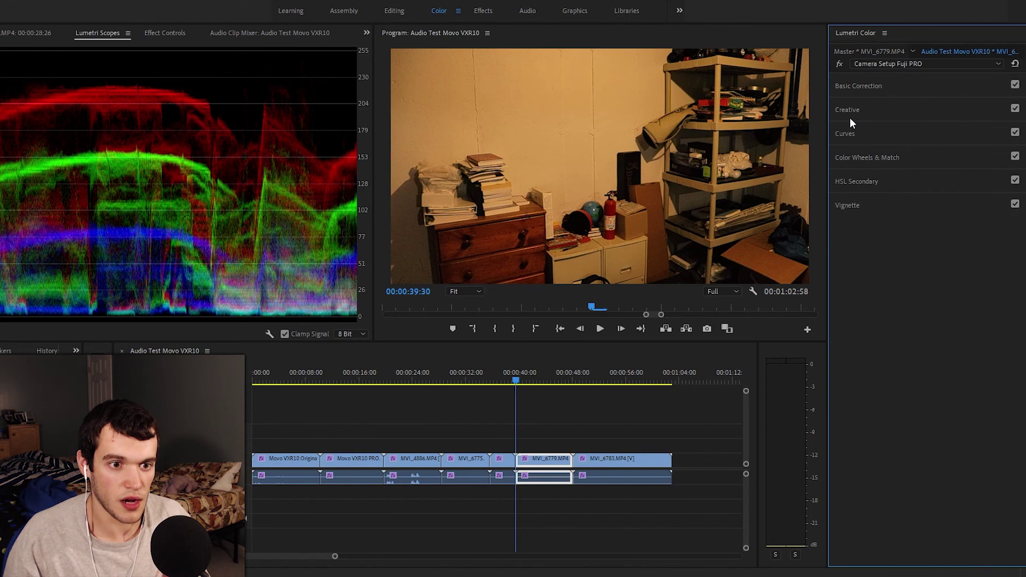
{"action": "left_click", "coordinate": [850, 118]}
{"action": "left_click", "coordinate": [850, 111]}
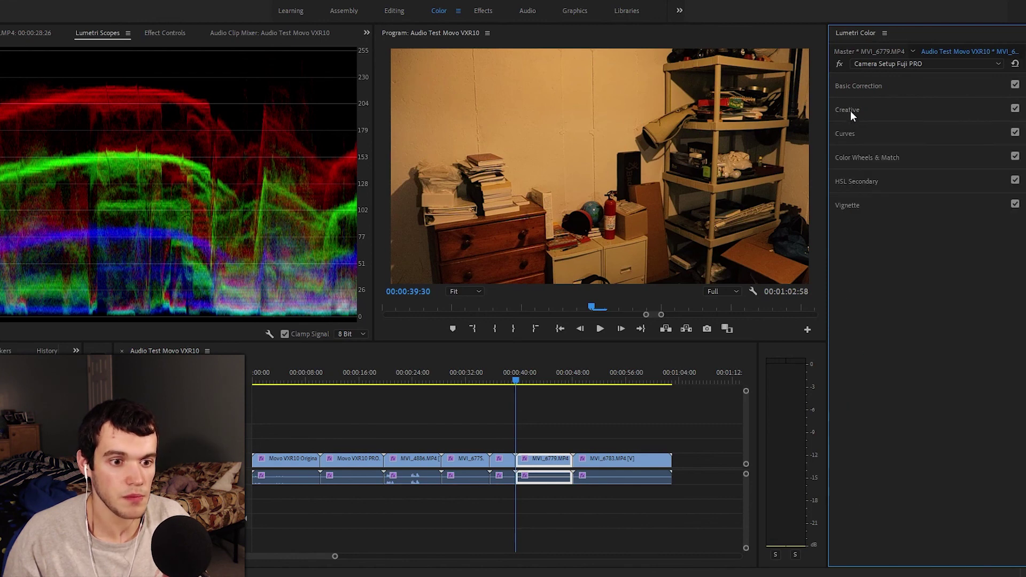
{"action": "left_click", "coordinate": [855, 133]}
{"action": "left_click", "coordinate": [855, 132]}
{"action": "left_click", "coordinate": [855, 158]}
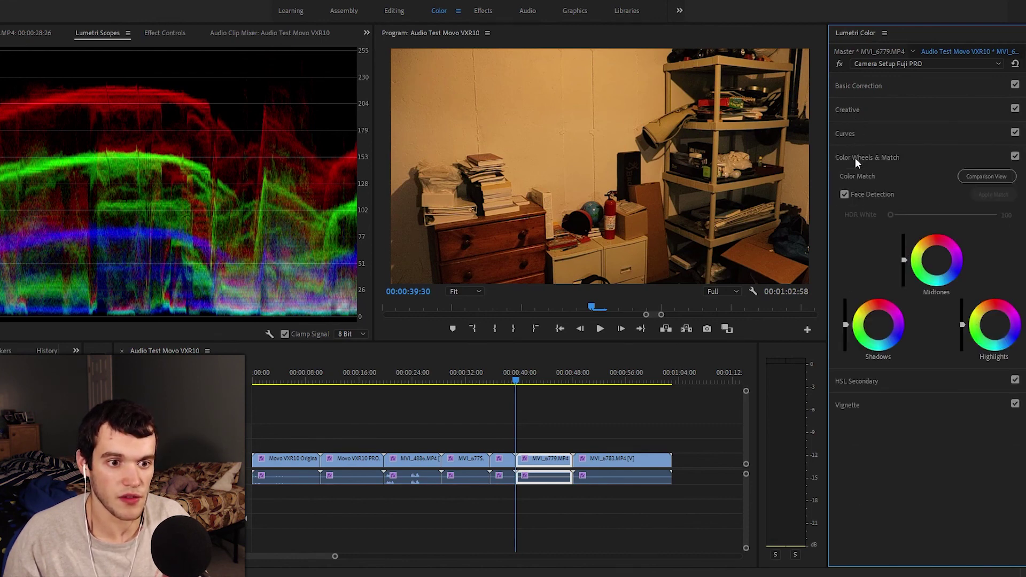
{"action": "left_click", "coordinate": [855, 157]}
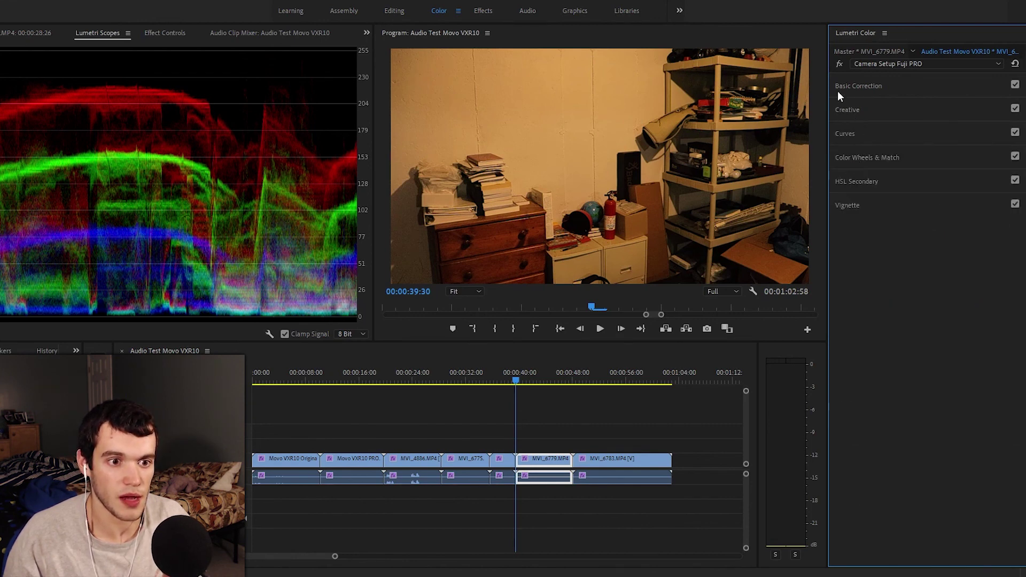
{"action": "left_click", "coordinate": [394, 12]}
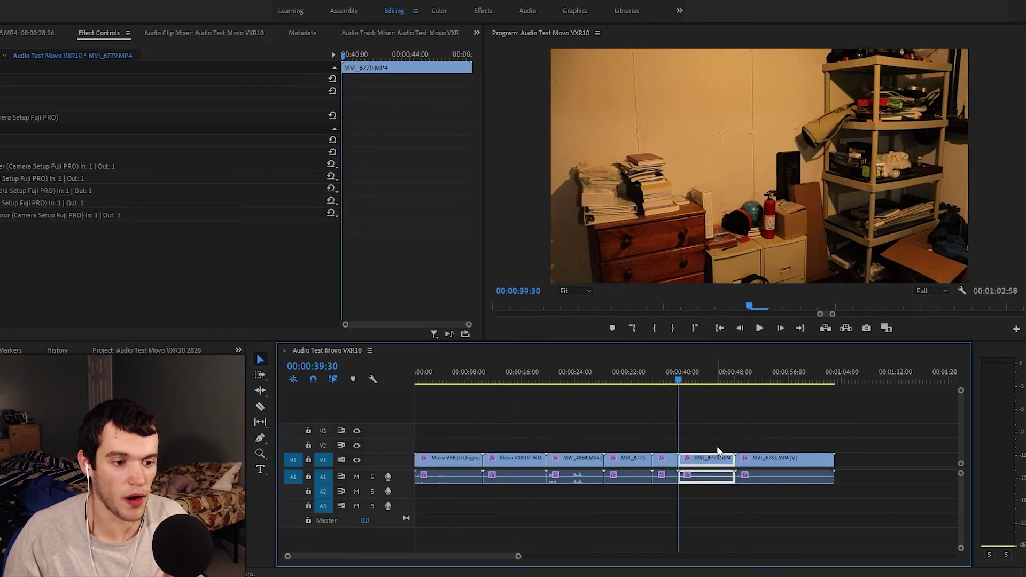